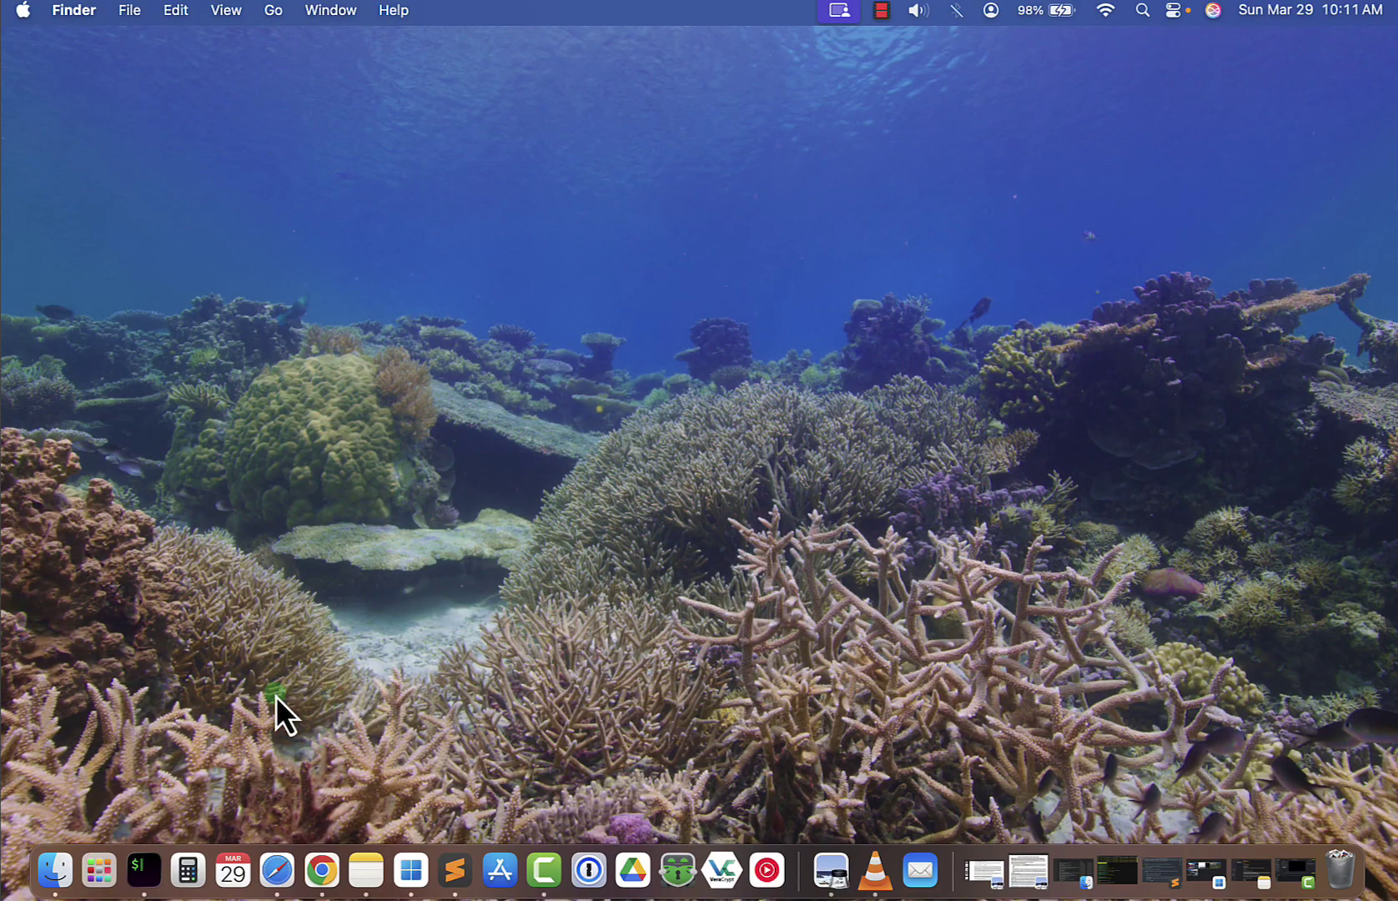
Step: View the Mac's chip, memory and macOS version in its system information, and close the window
left_click(22, 11)
left_click(37, 46)
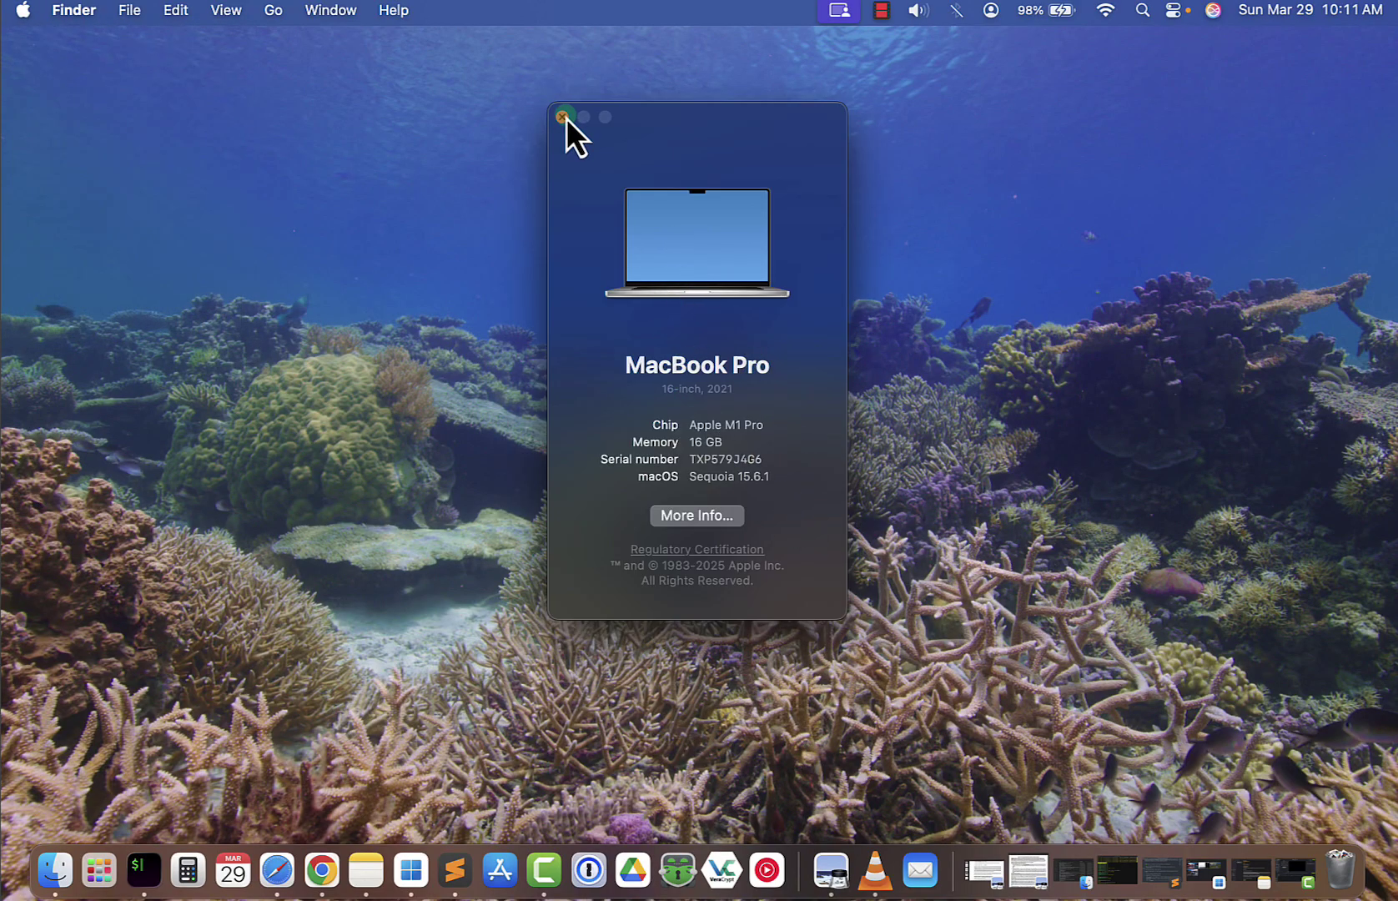
left_click(563, 117)
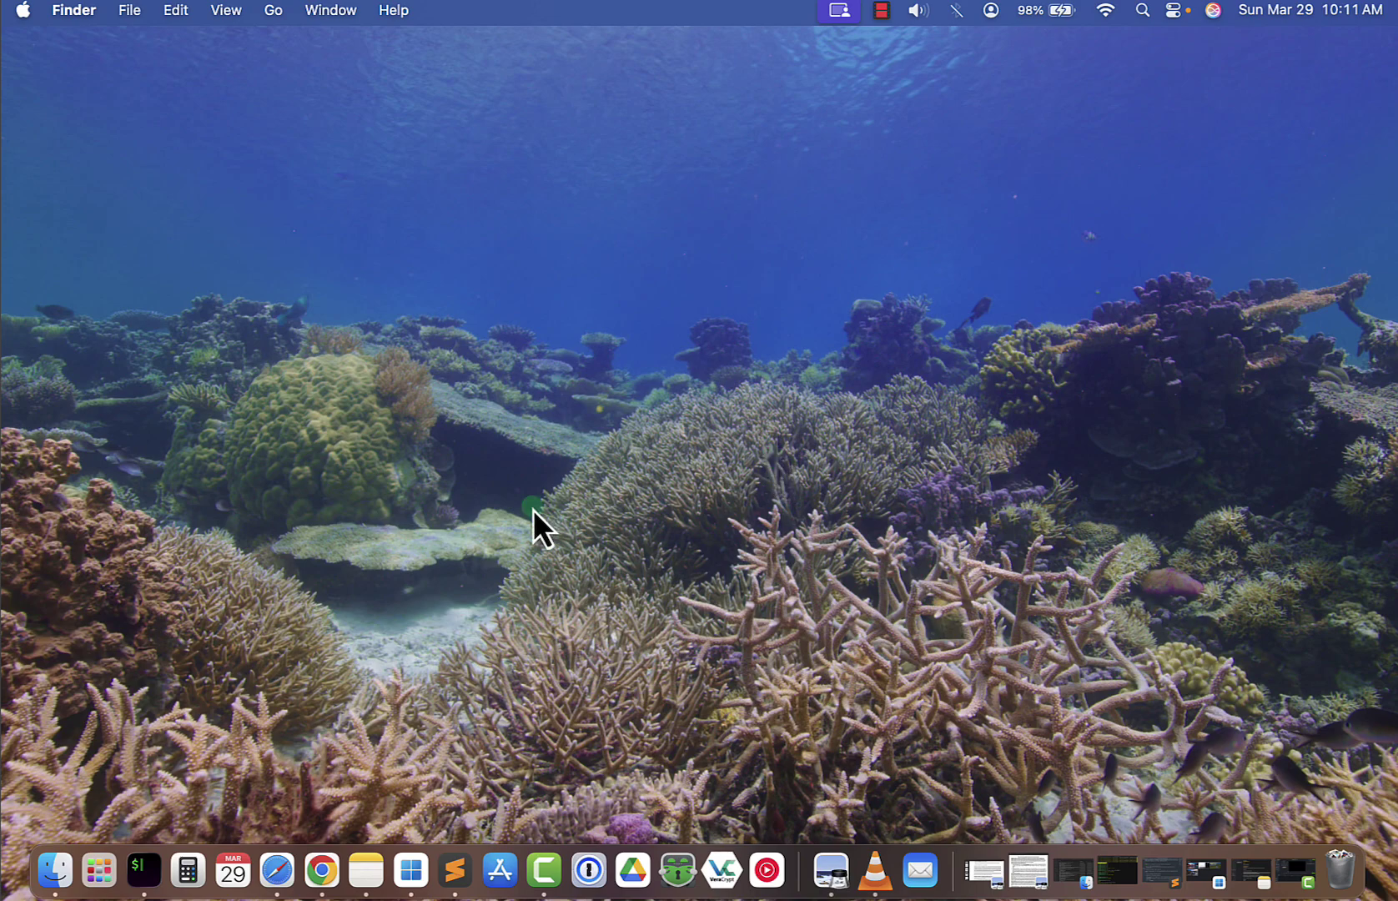
Step: Open the Wireshark website, wireshark.org, in Safari
left_click(277, 870)
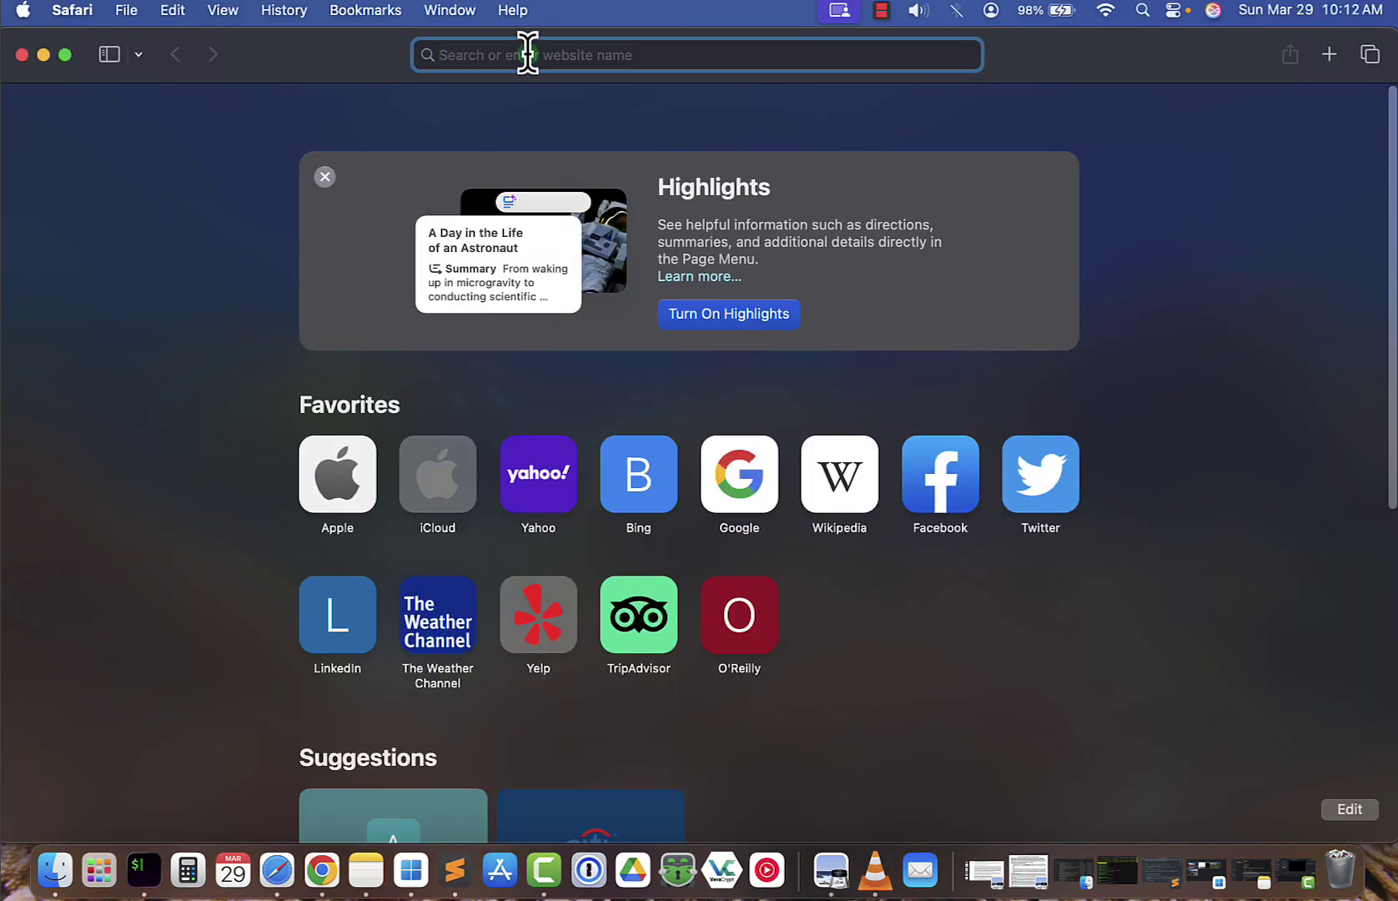
type("i")
key("BackSpace")
key("BackSpace")
type("wire")
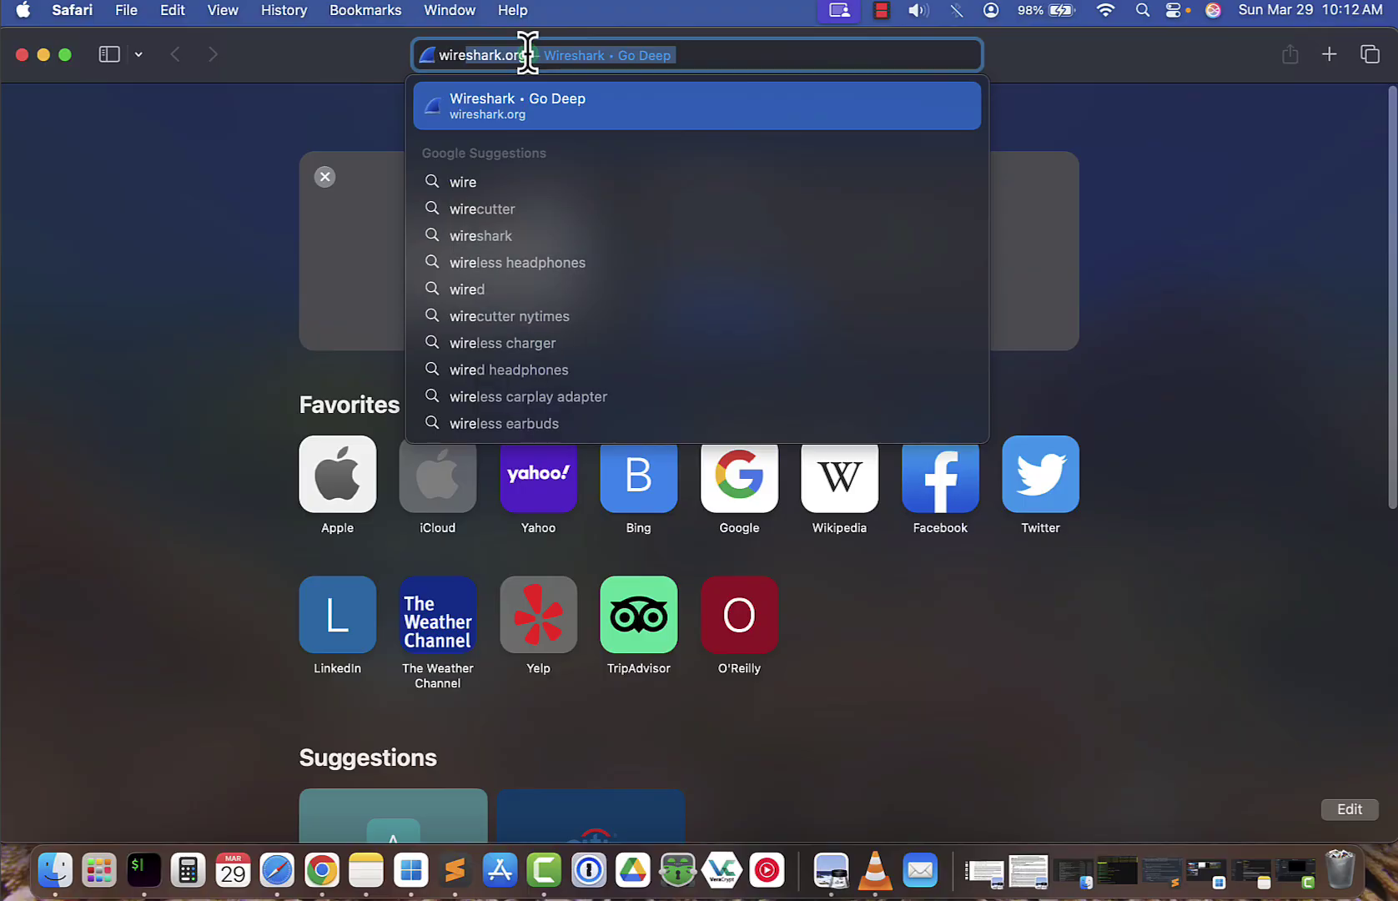
key("Return")
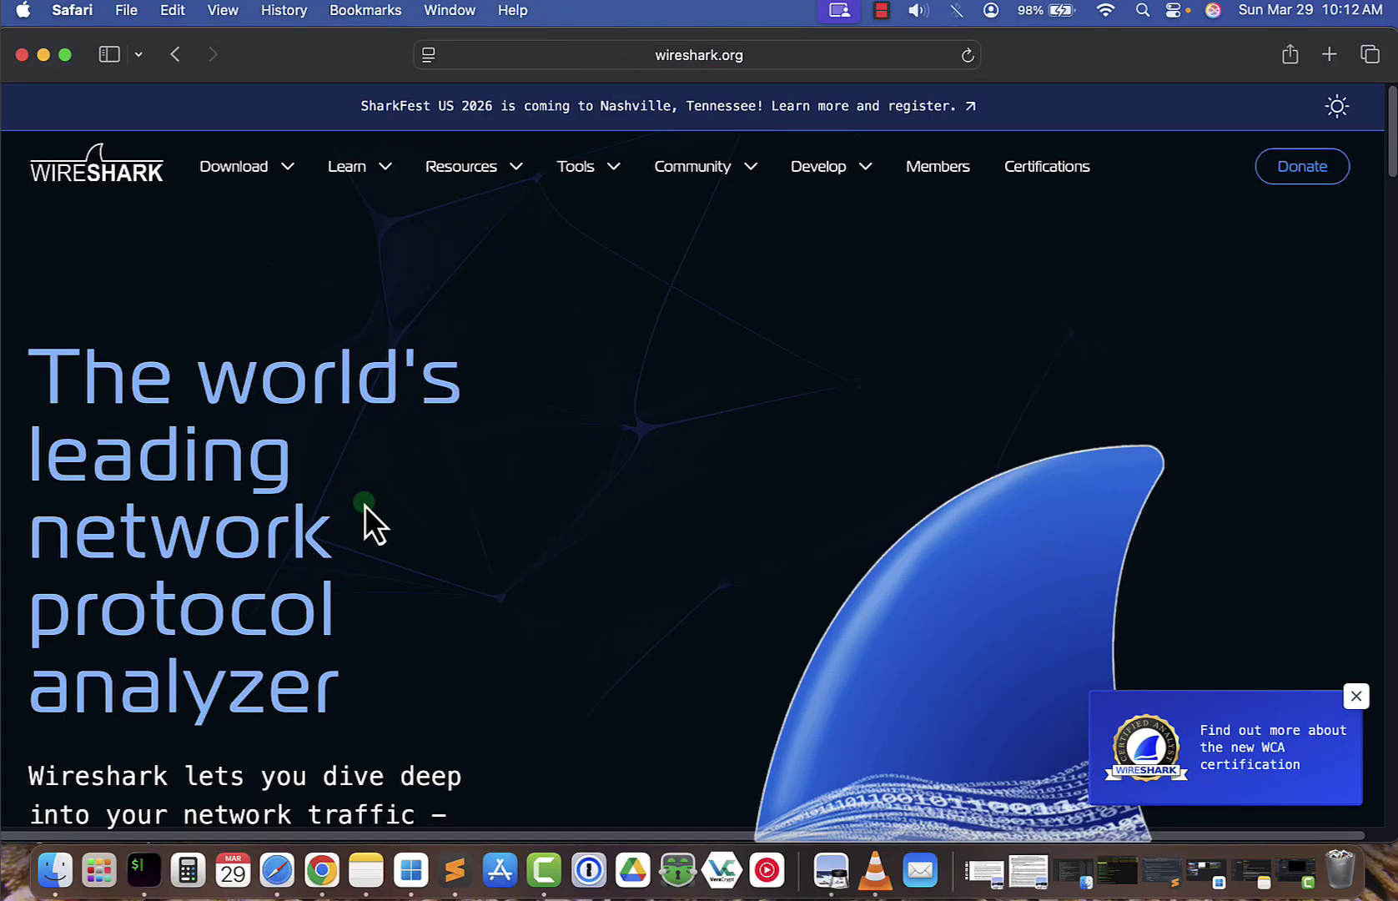
Step: Download the macOS Universal Disk Image of Wireshark stable release 4.6.4 and dismiss the donation prompt
scroll(367, 517, "down", 3)
left_click(119, 727)
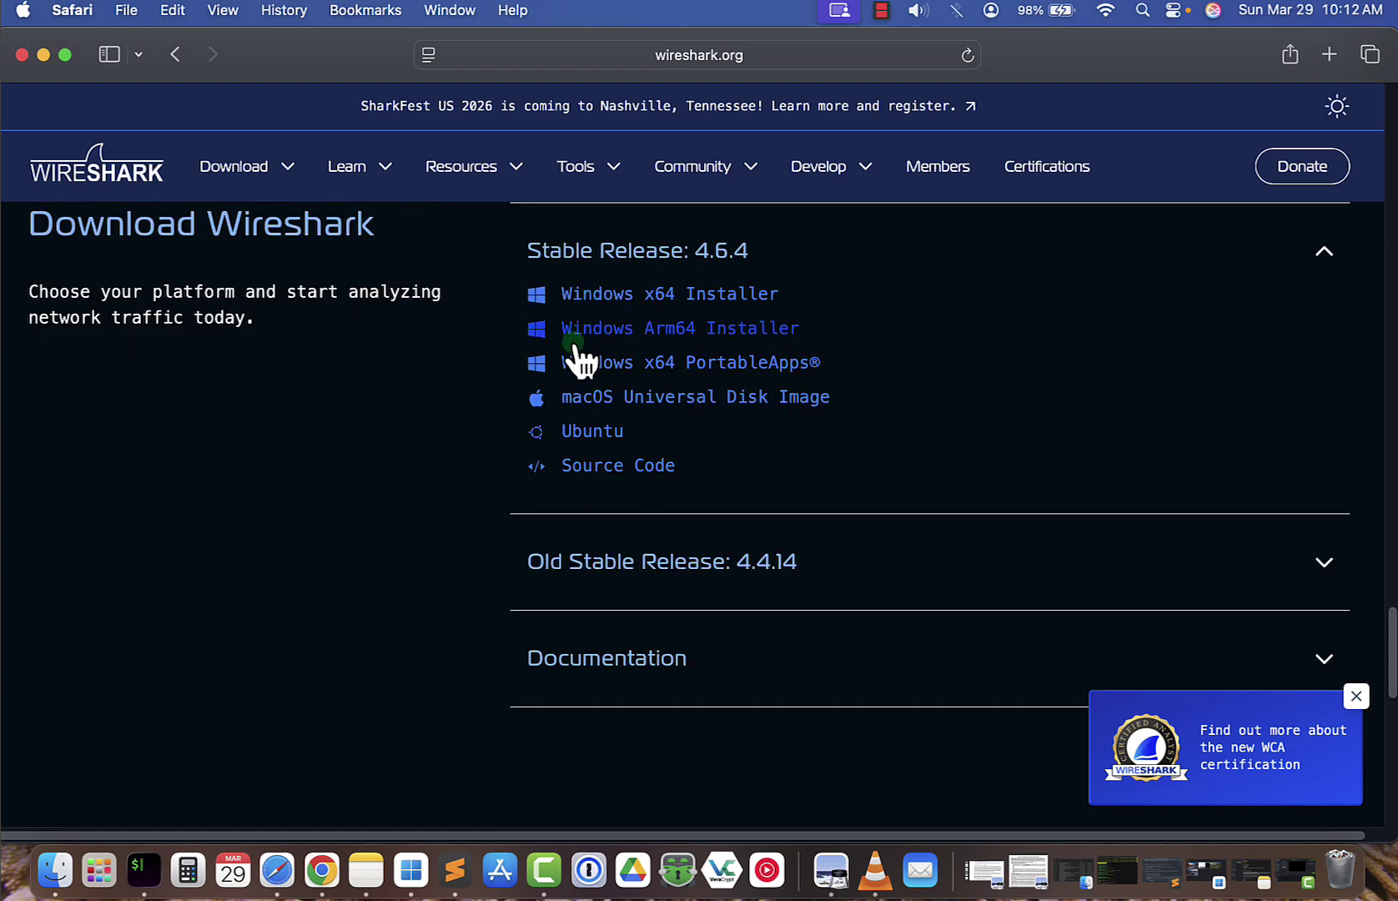
left_click(598, 406)
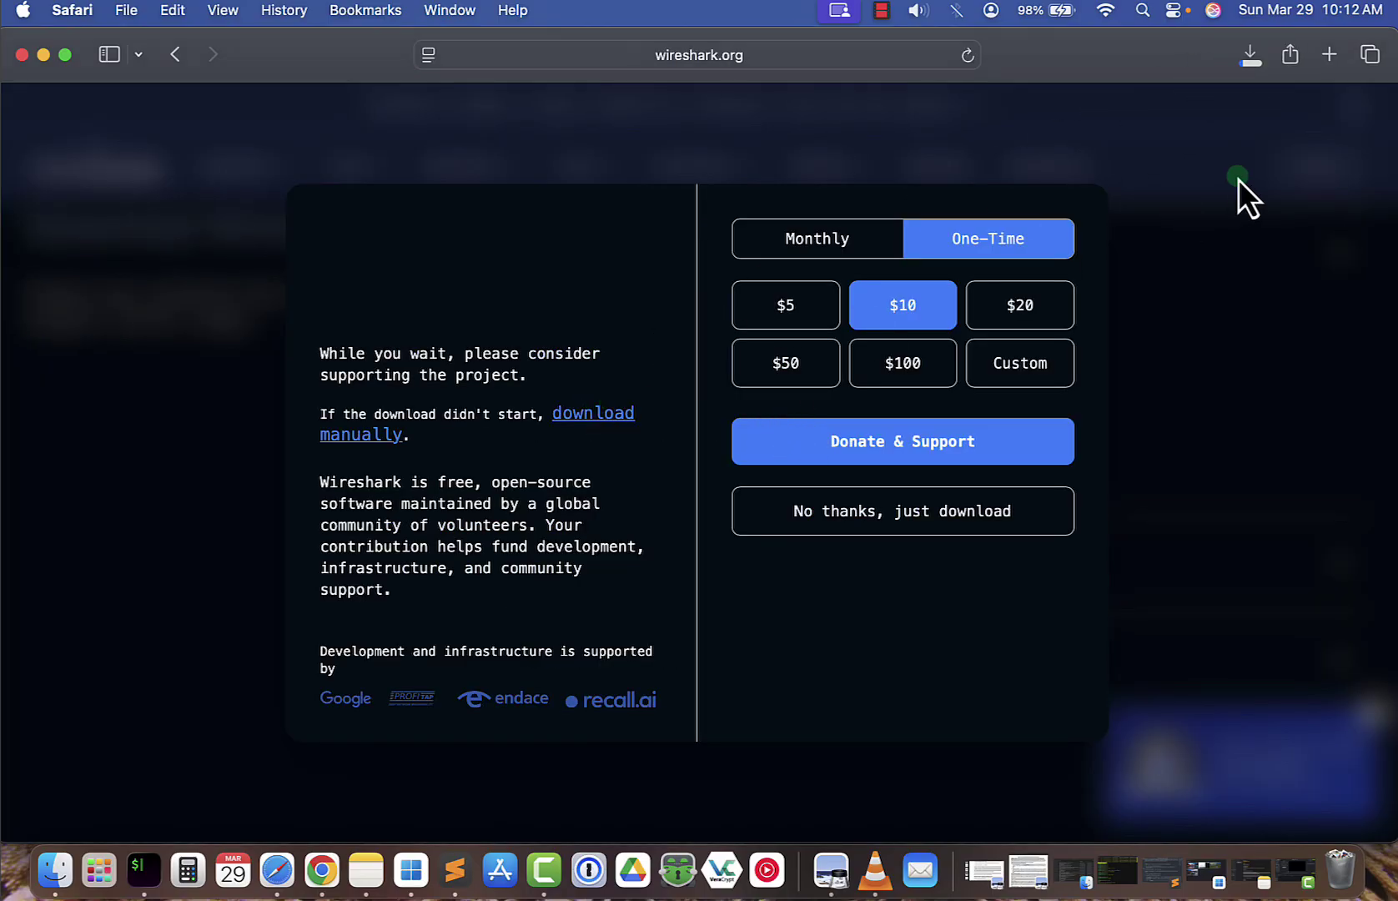
left_click(1175, 215)
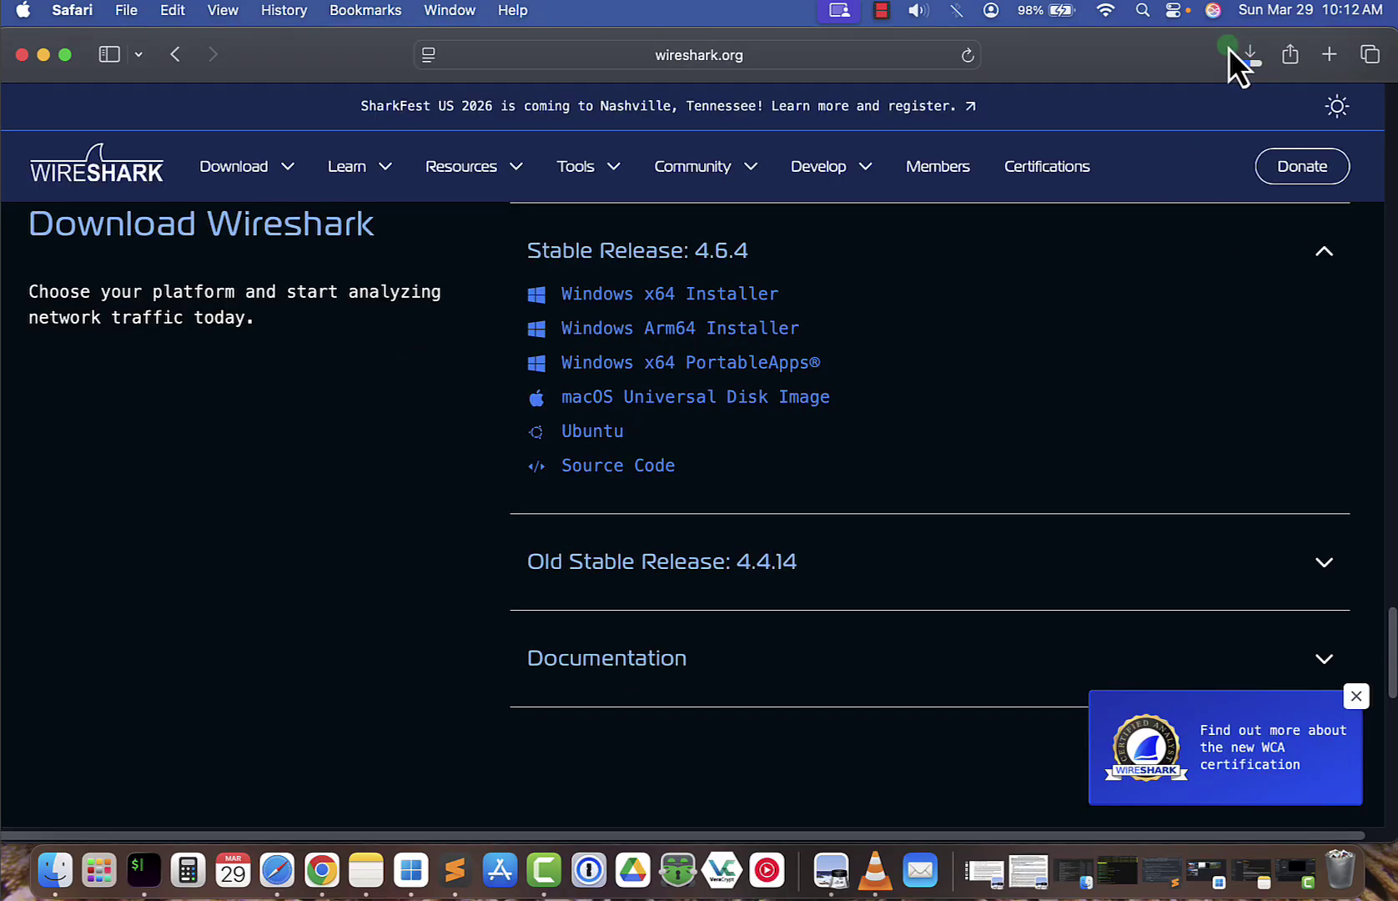
Step: Check the download, close the browser window and open Wireshark 4.6.4.dmg from the Downloads folder
left_click(1252, 53)
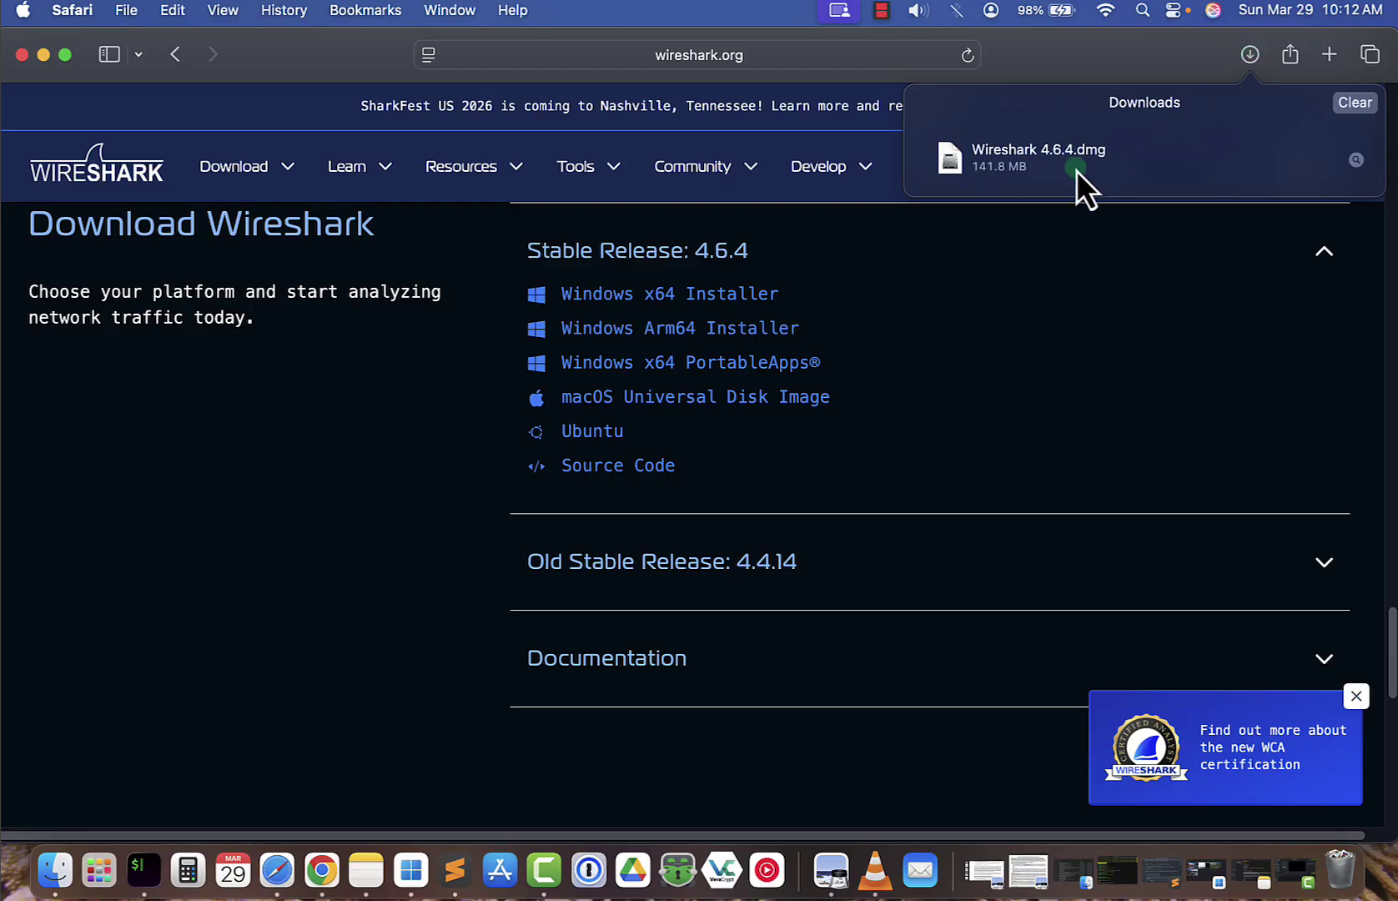
left_click(43, 58)
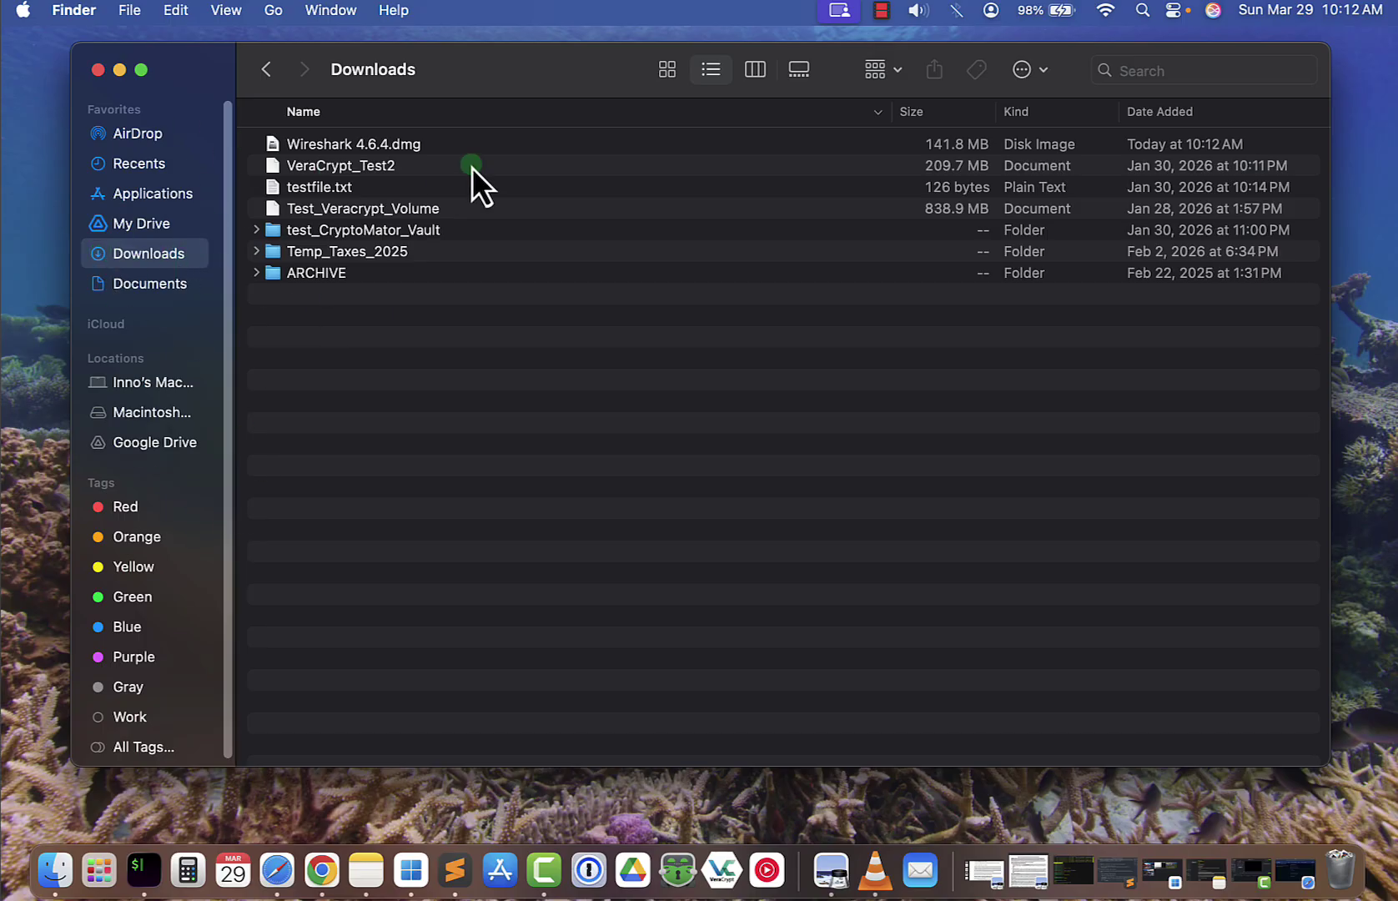
left_click(320, 146)
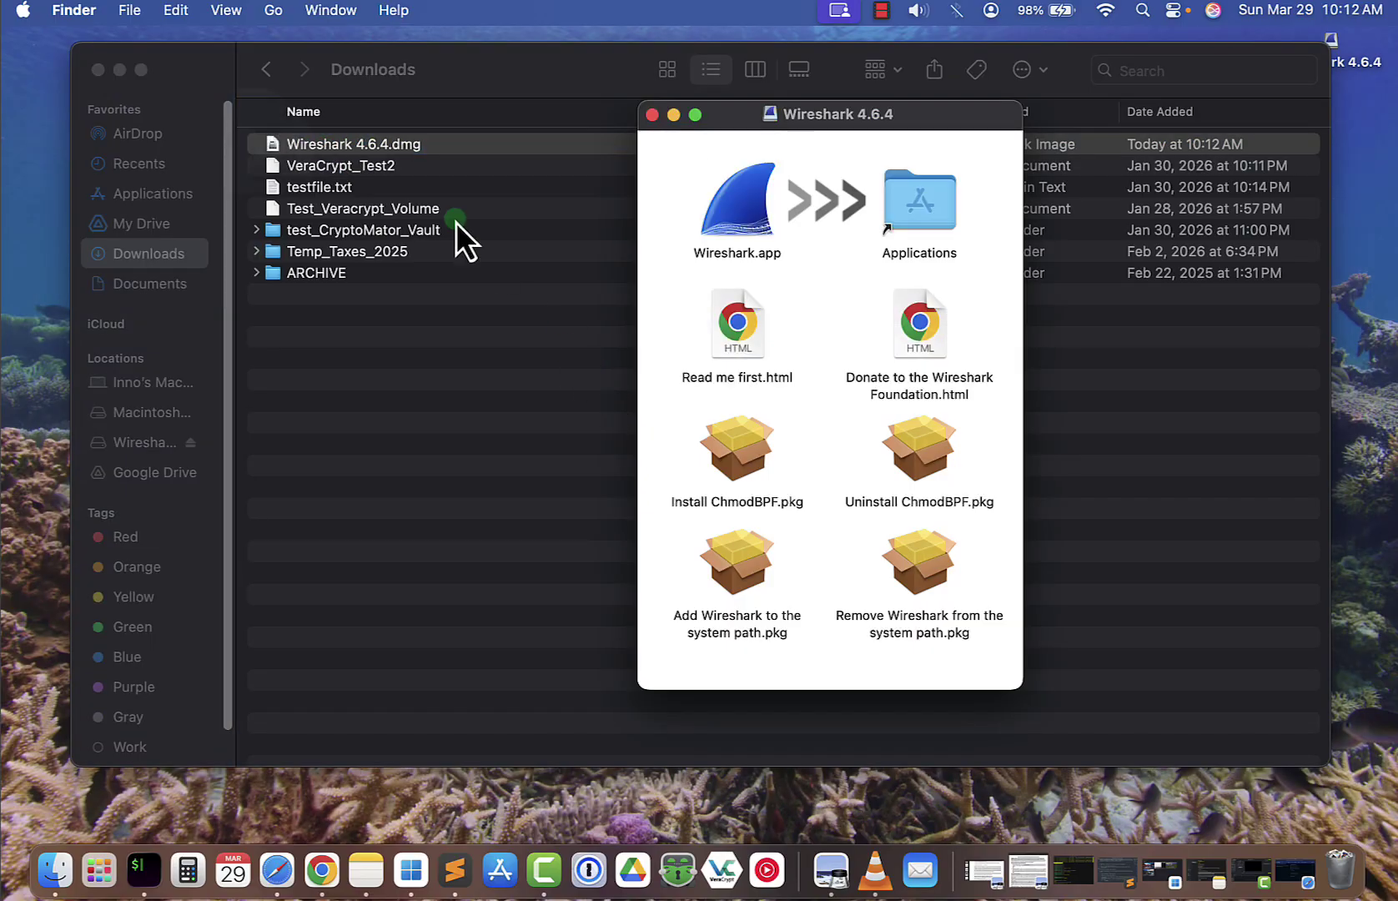
Step: Install Wireshark.app by copying it into the Applications folder, and put away the installer and Downloads windows
left_click_drag(749, 123, 672, 131)
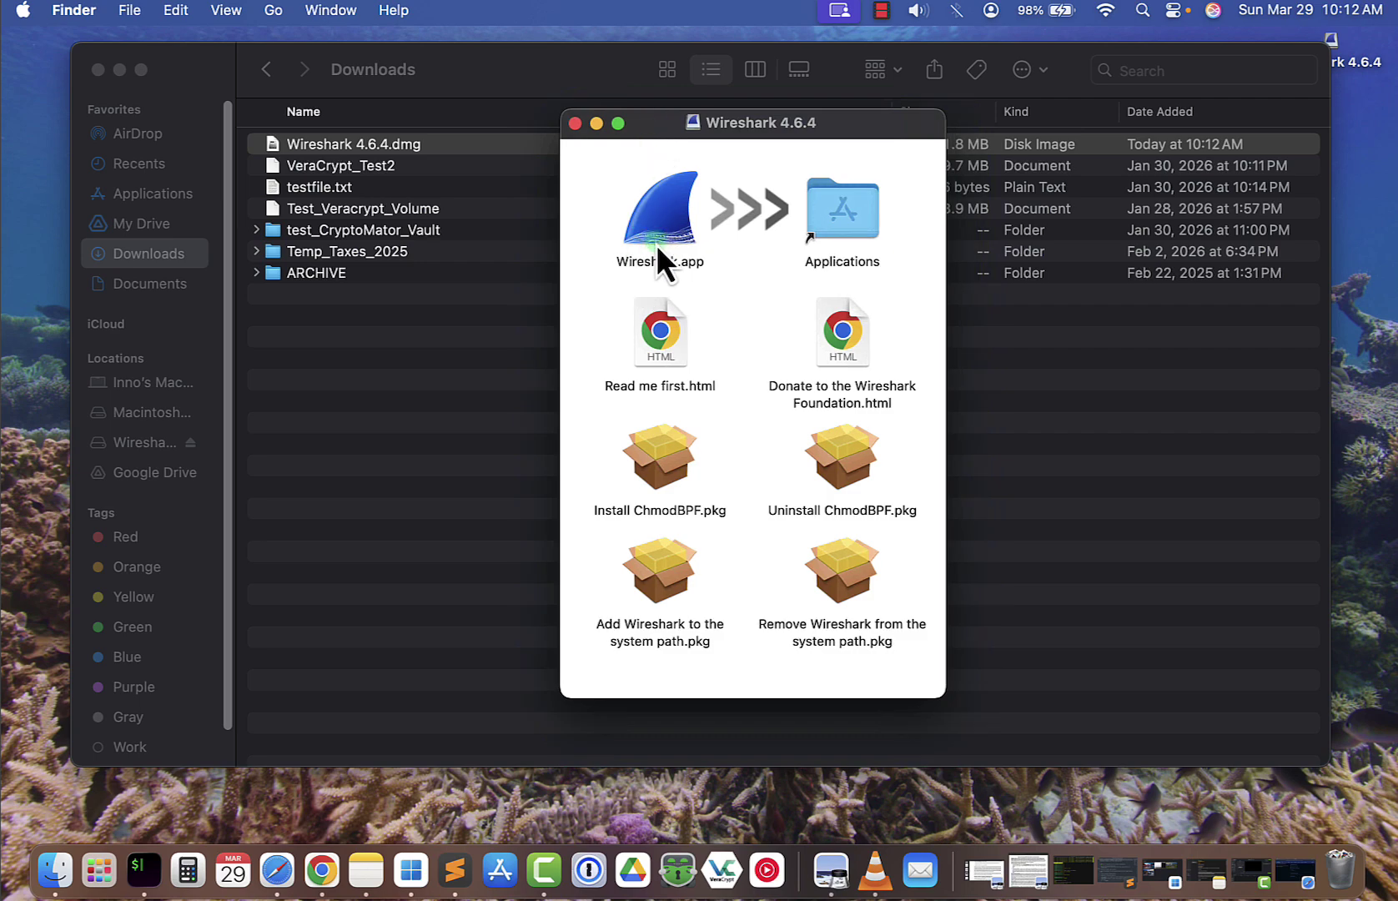
left_click_drag(670, 240, 854, 224)
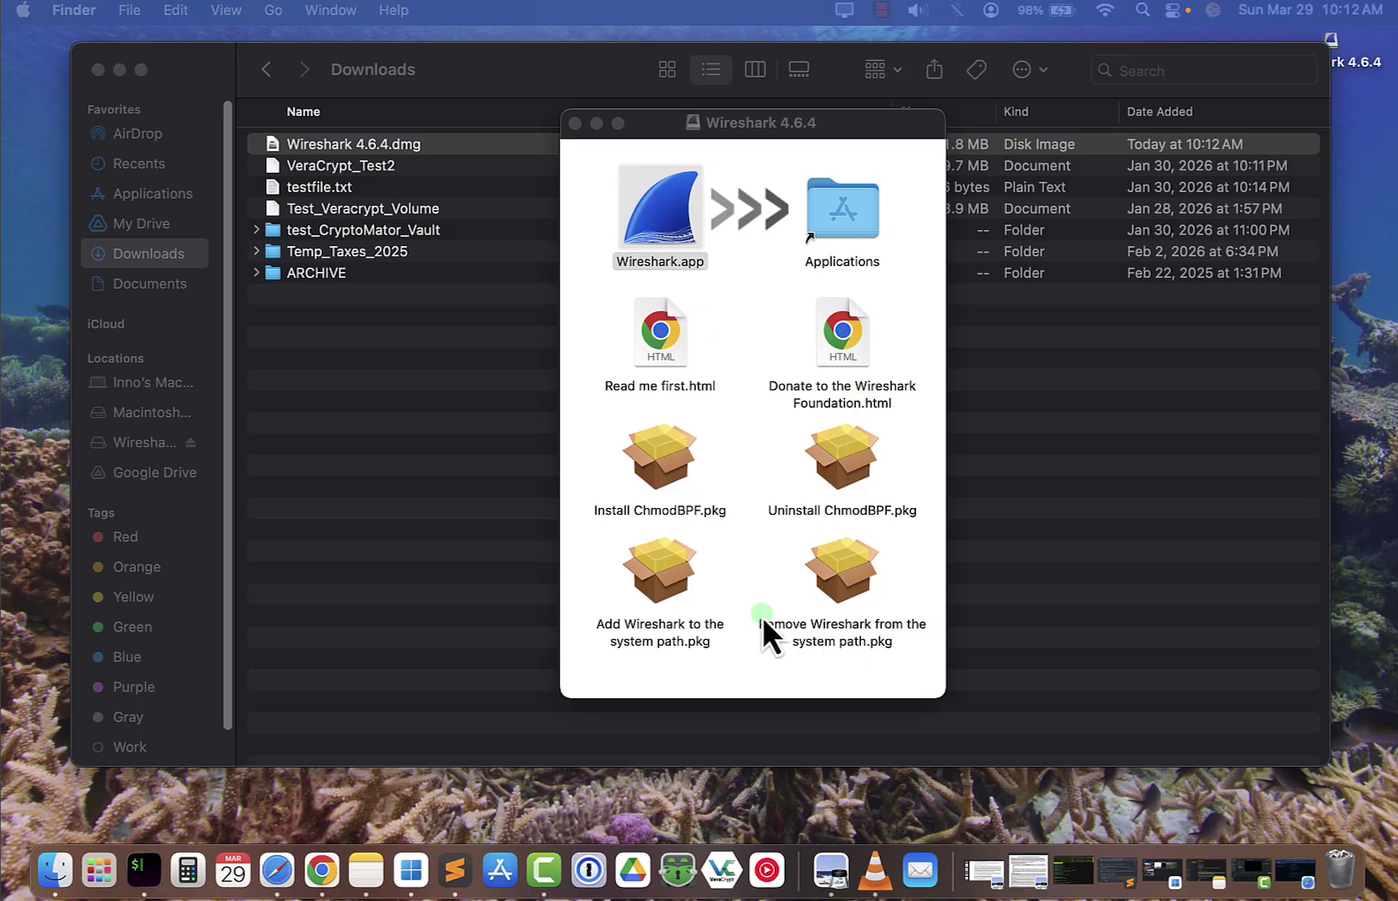
left_click(574, 123)
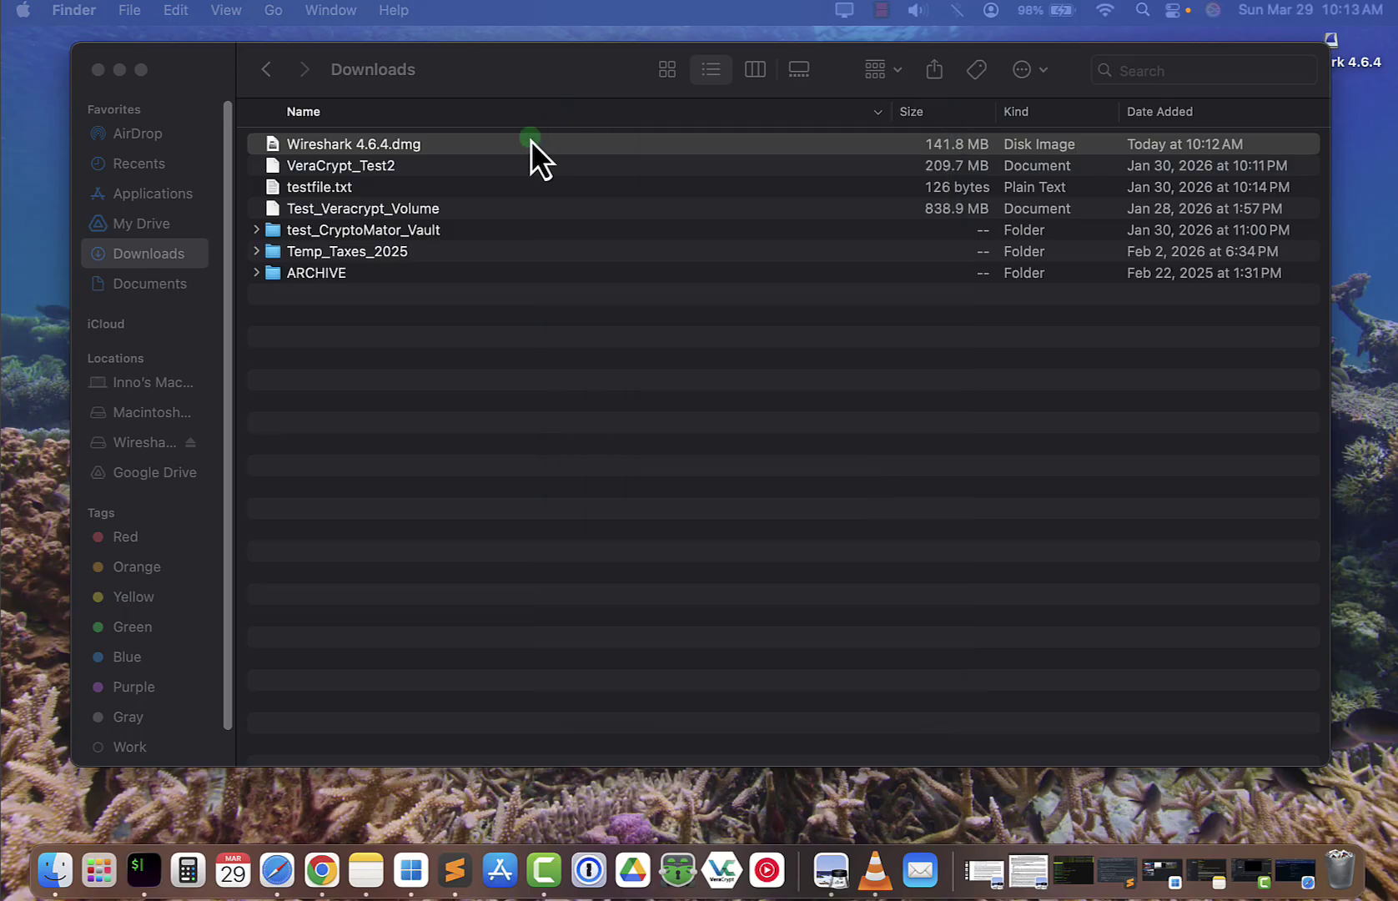
left_click(116, 71)
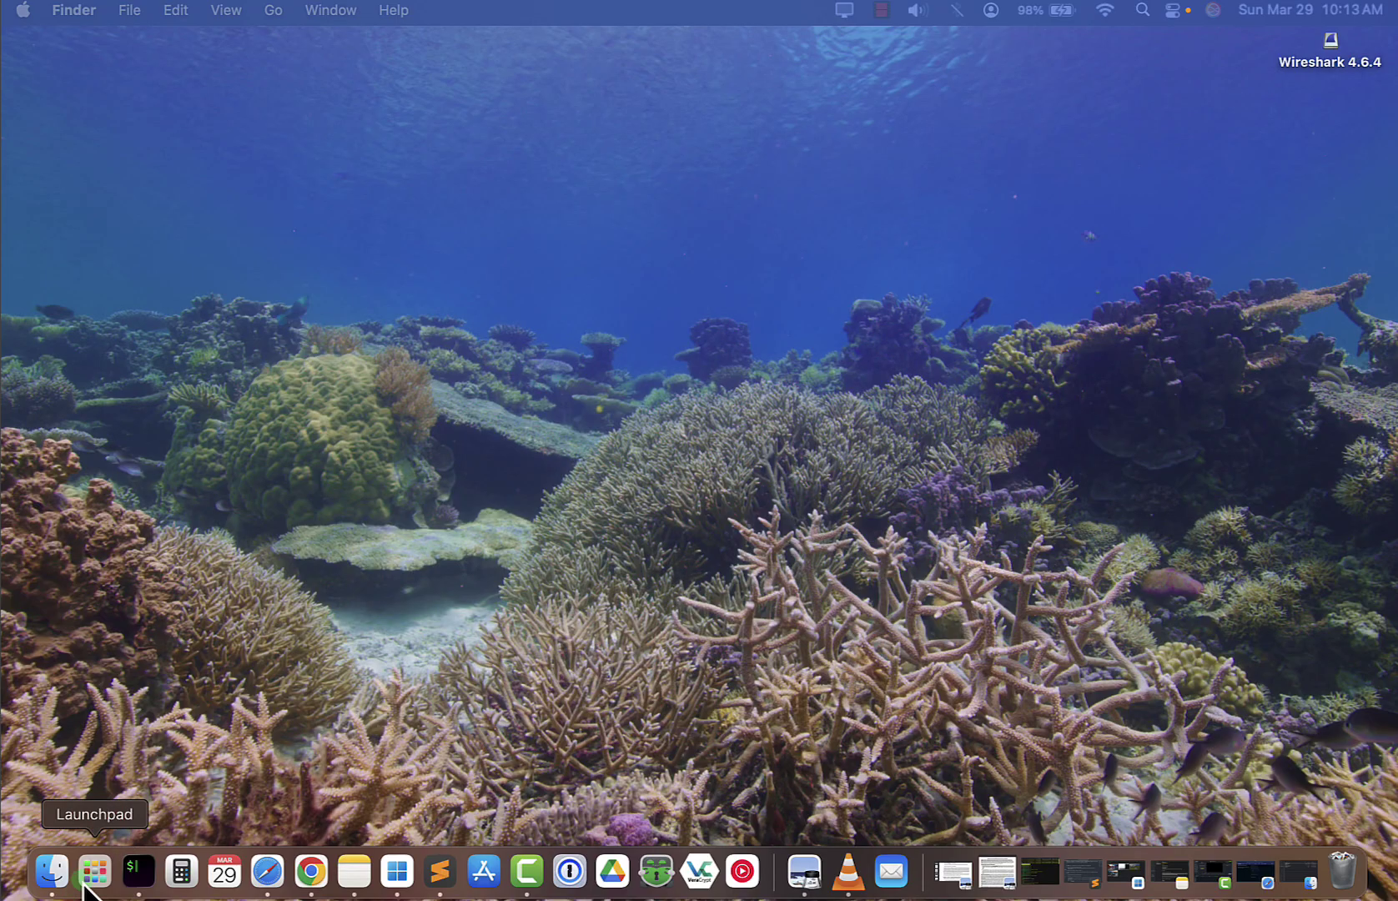
Step: Find Wireshark in Launchpad with the search "wire", launch it and bring its window fully into view
left_click(86, 883)
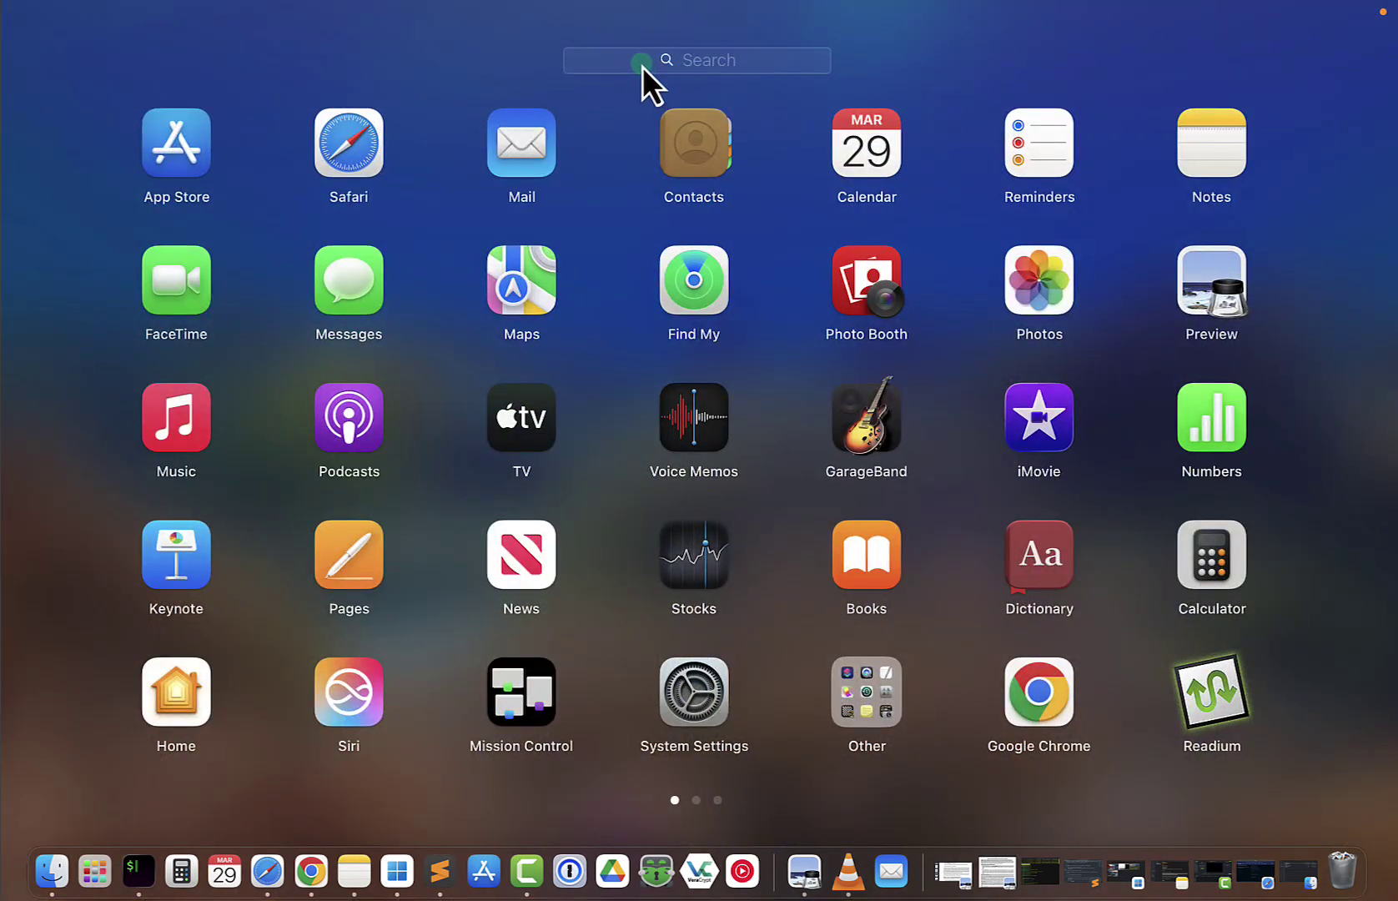
left_click(642, 66)
type("wie")
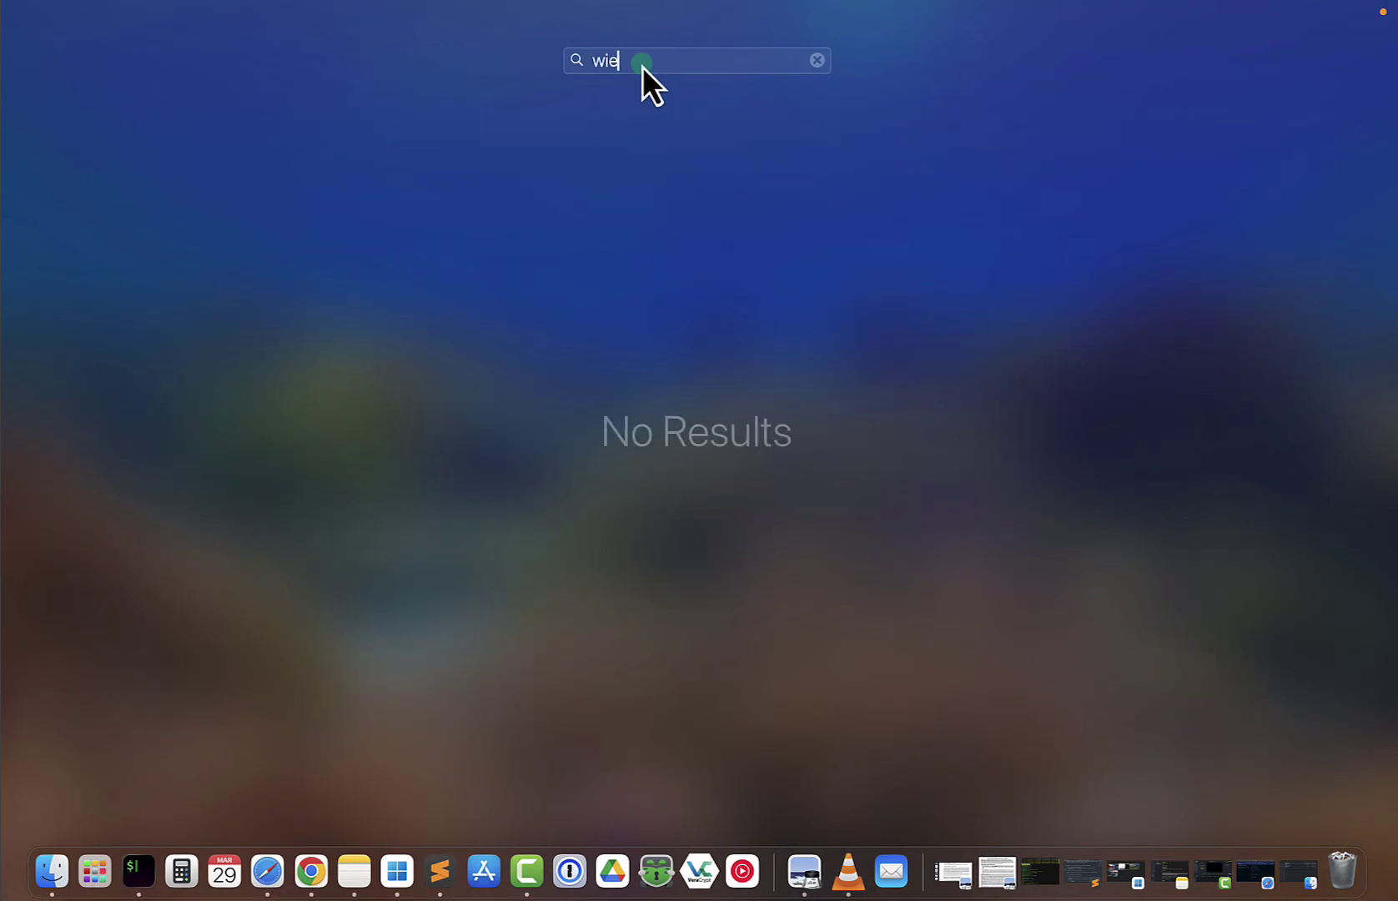
key("BackSpace")
type("re")
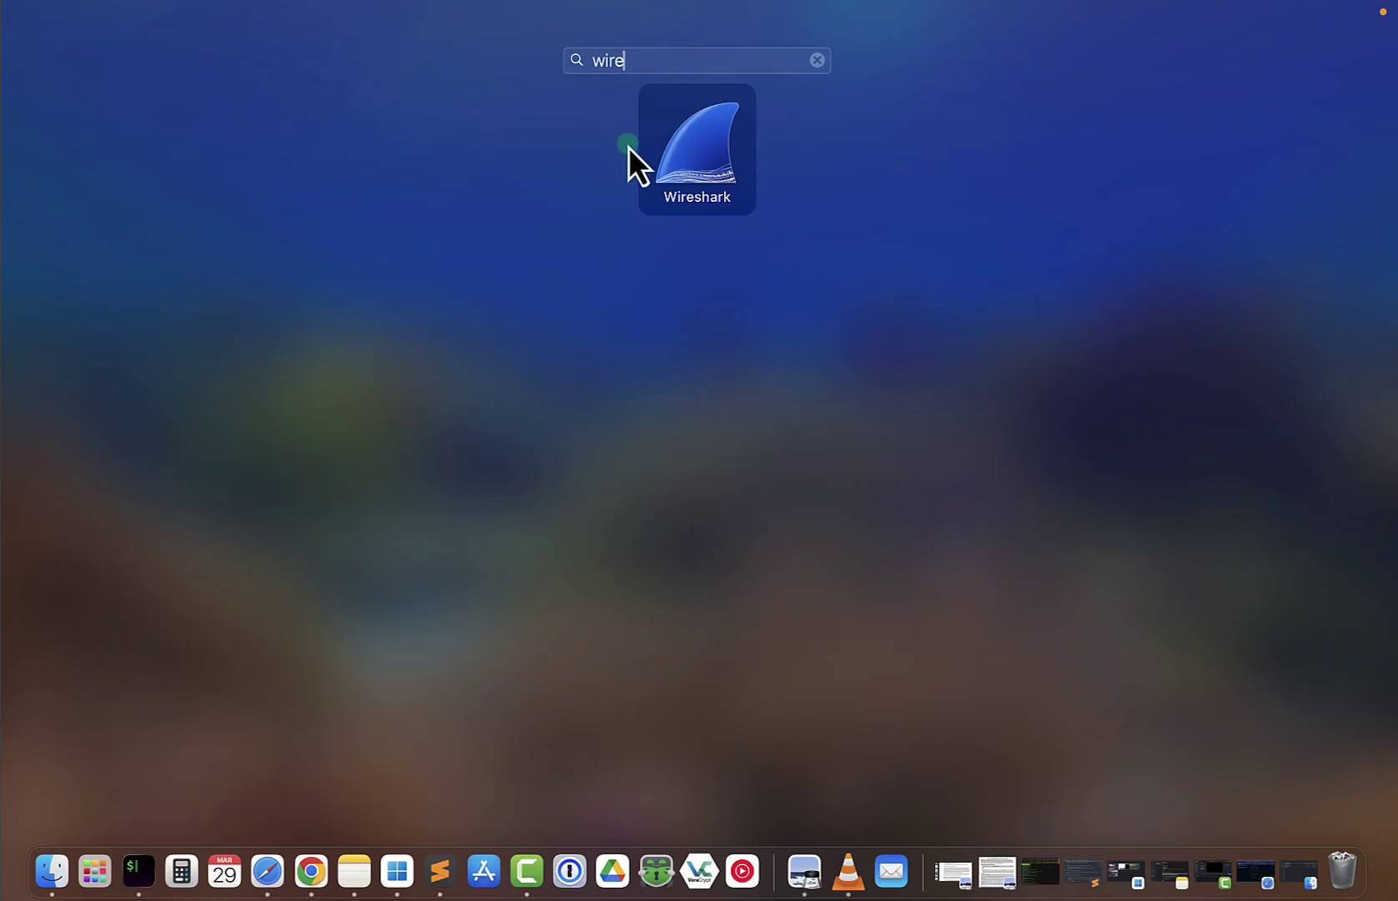
left_click(680, 177)
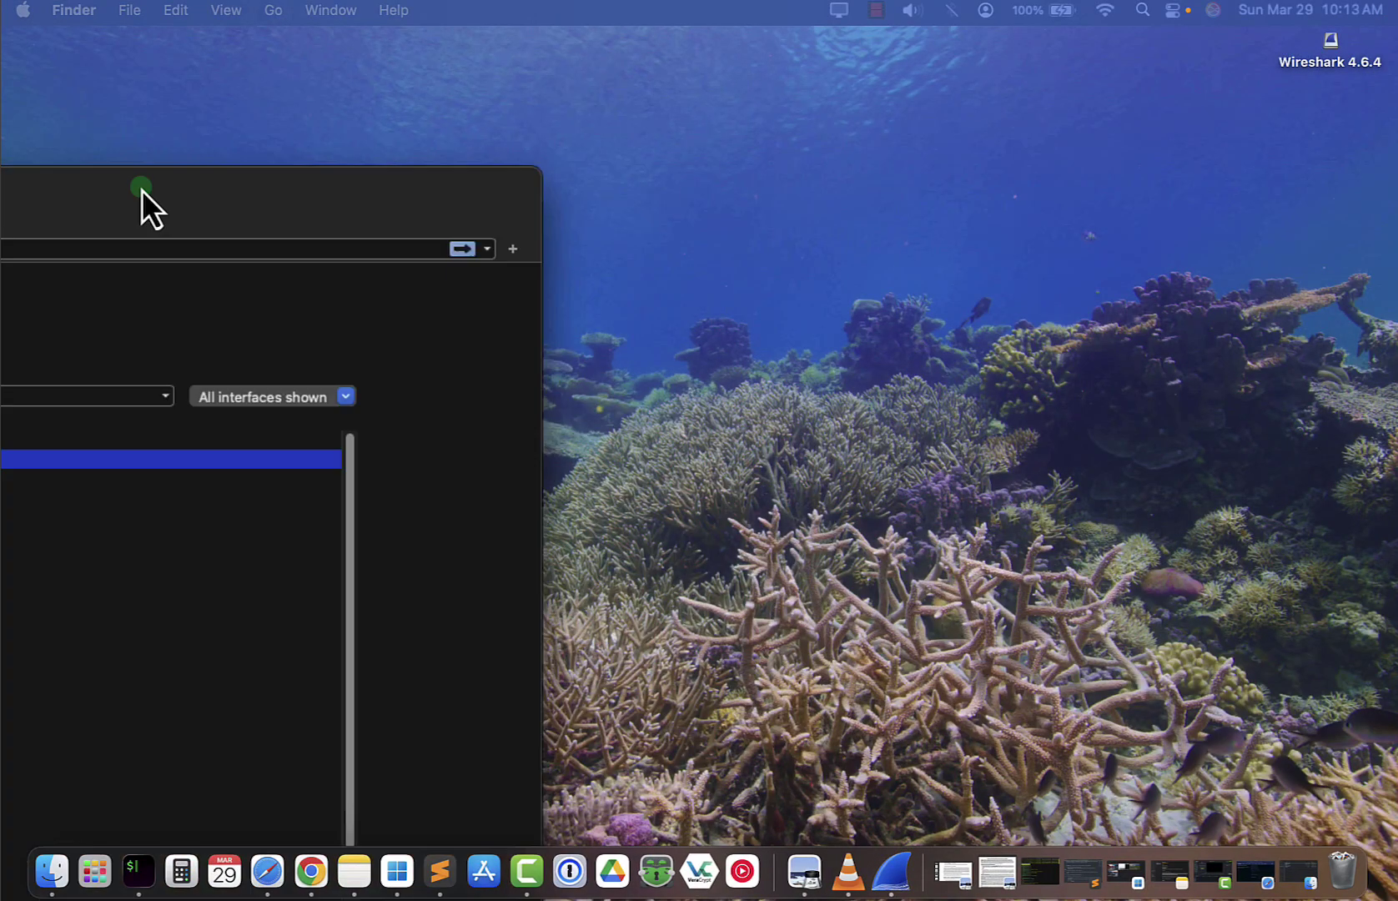
left_click_drag(142, 190, 1009, 118)
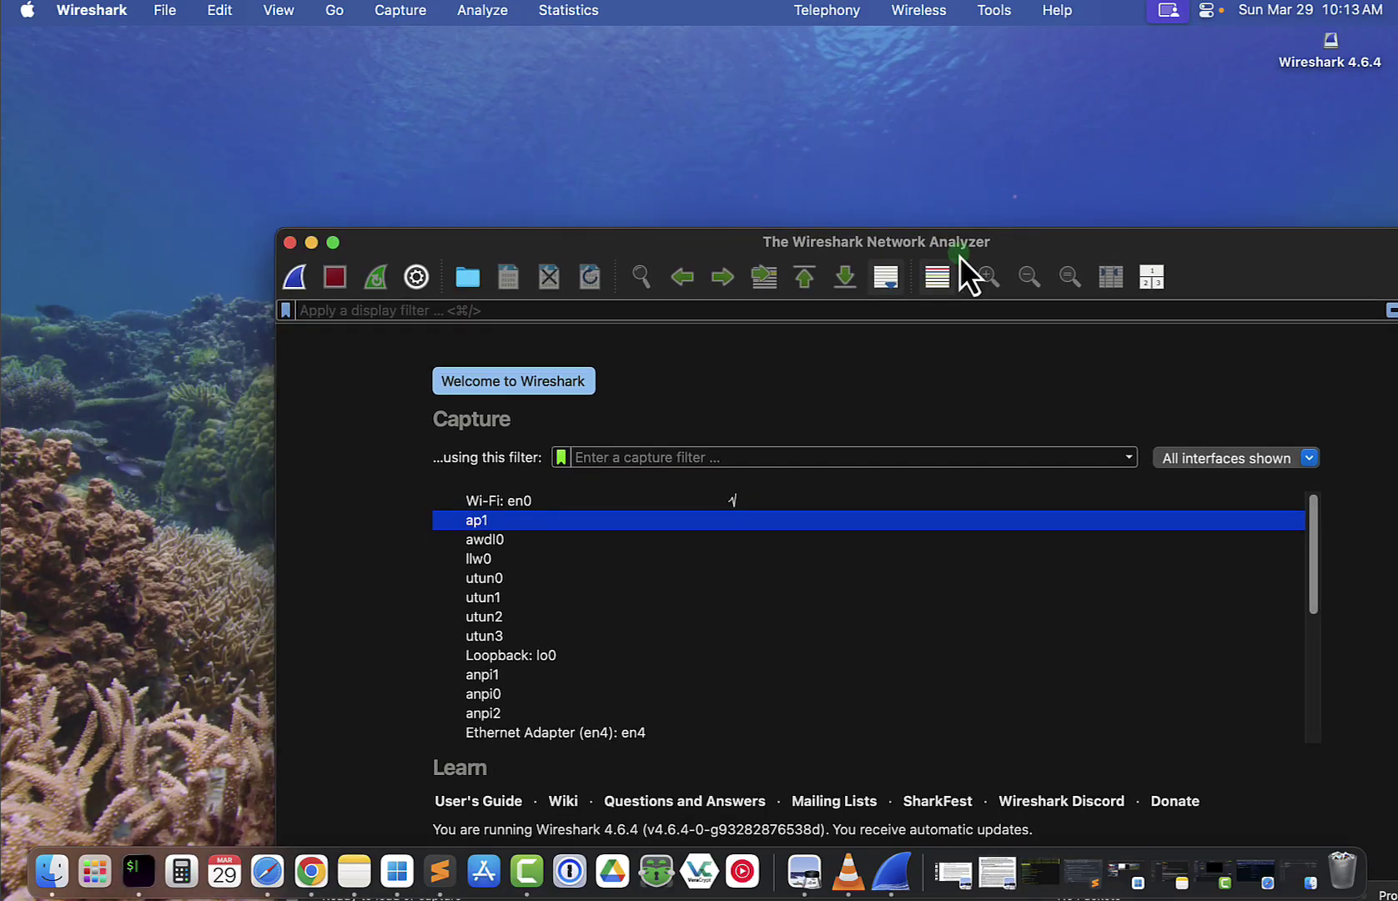
double_click(1215, 257)
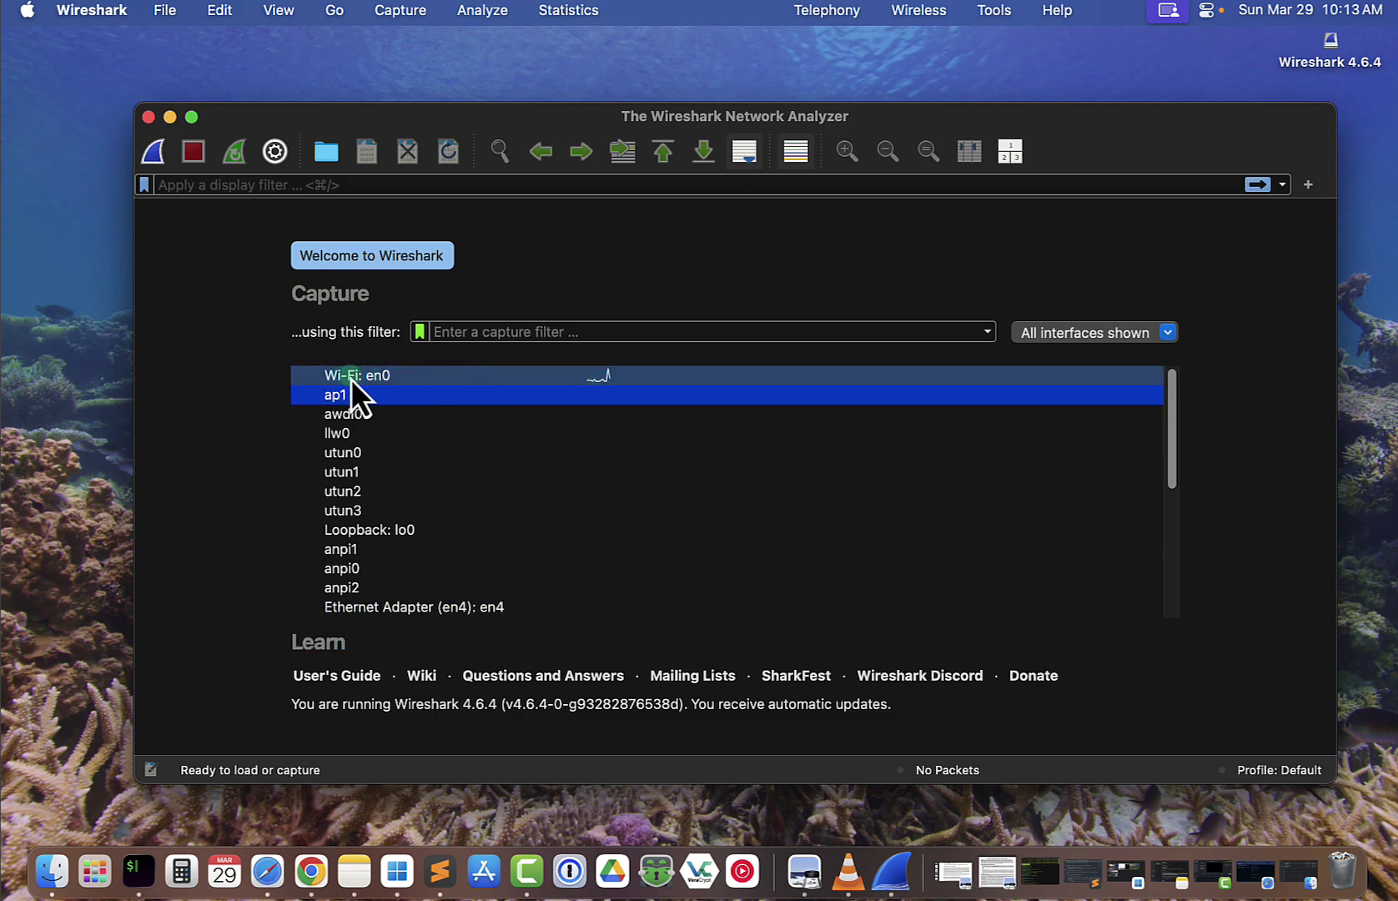
Step: Run a short live packet capture on the Wi-Fi: en0 interface and stop it
left_click(553, 380)
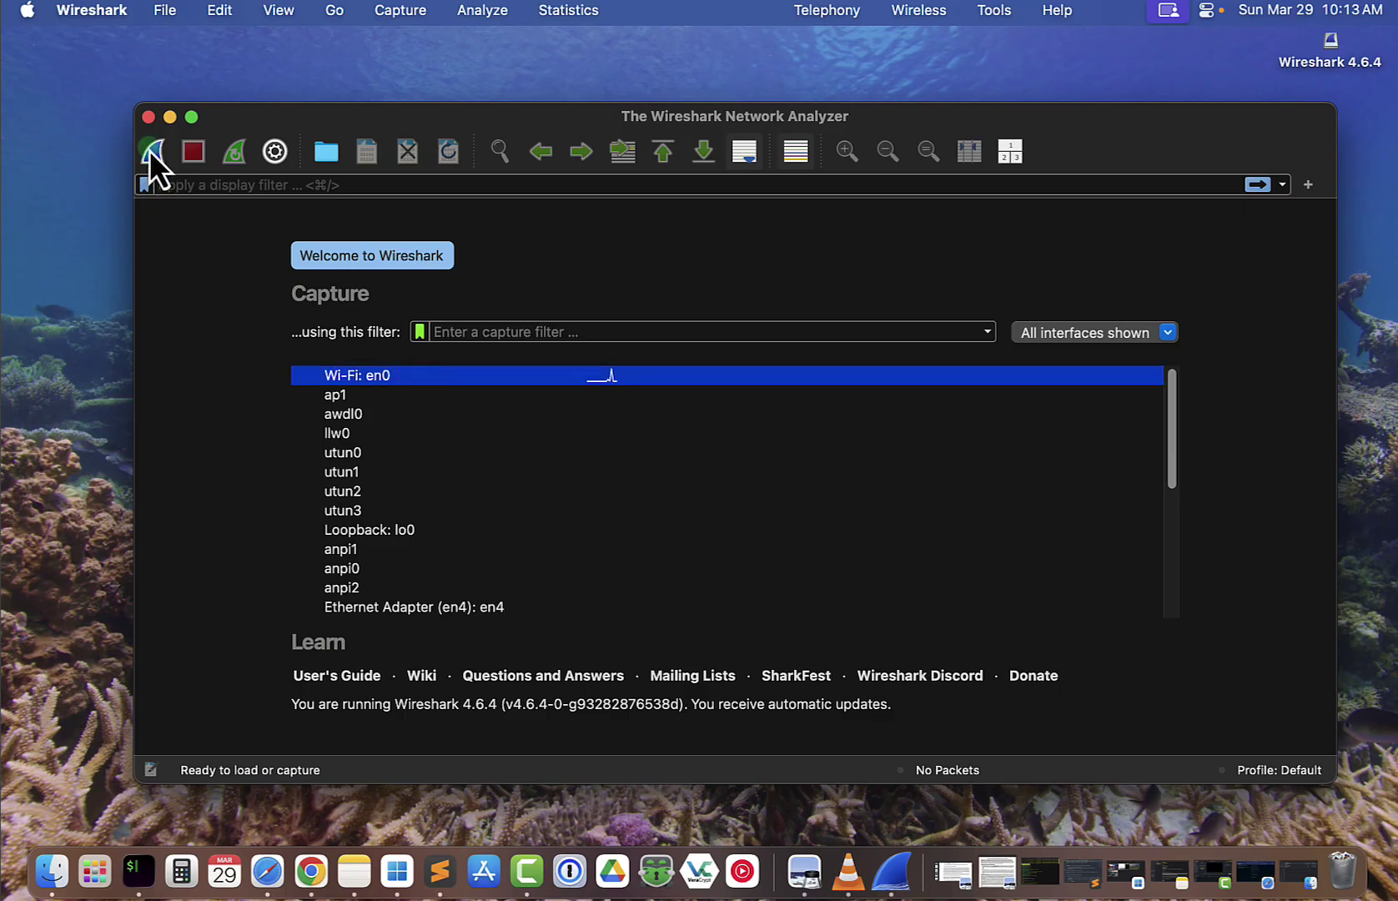
right_click(530, 379)
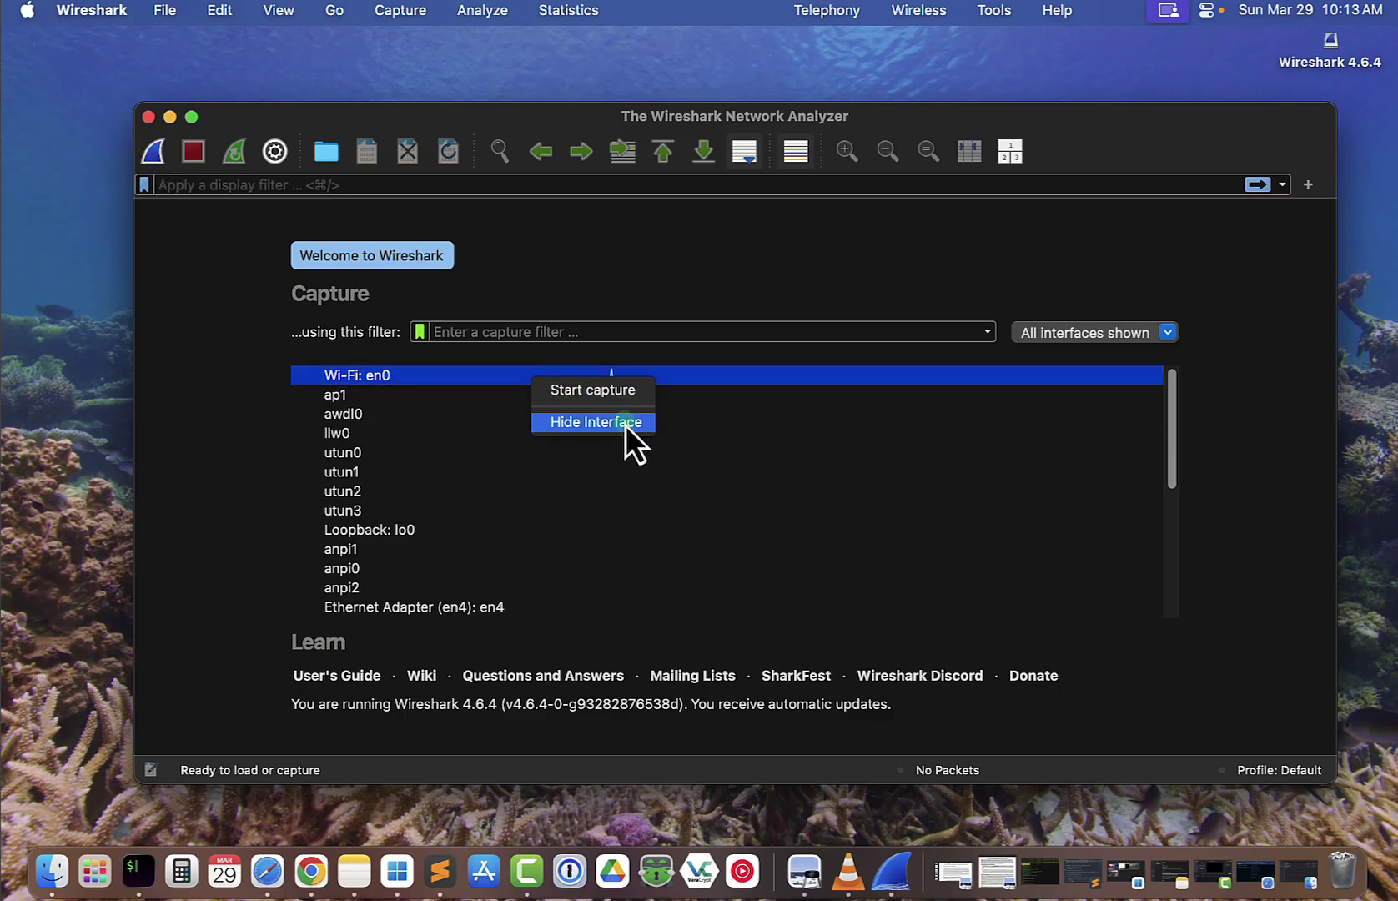
left_click(588, 390)
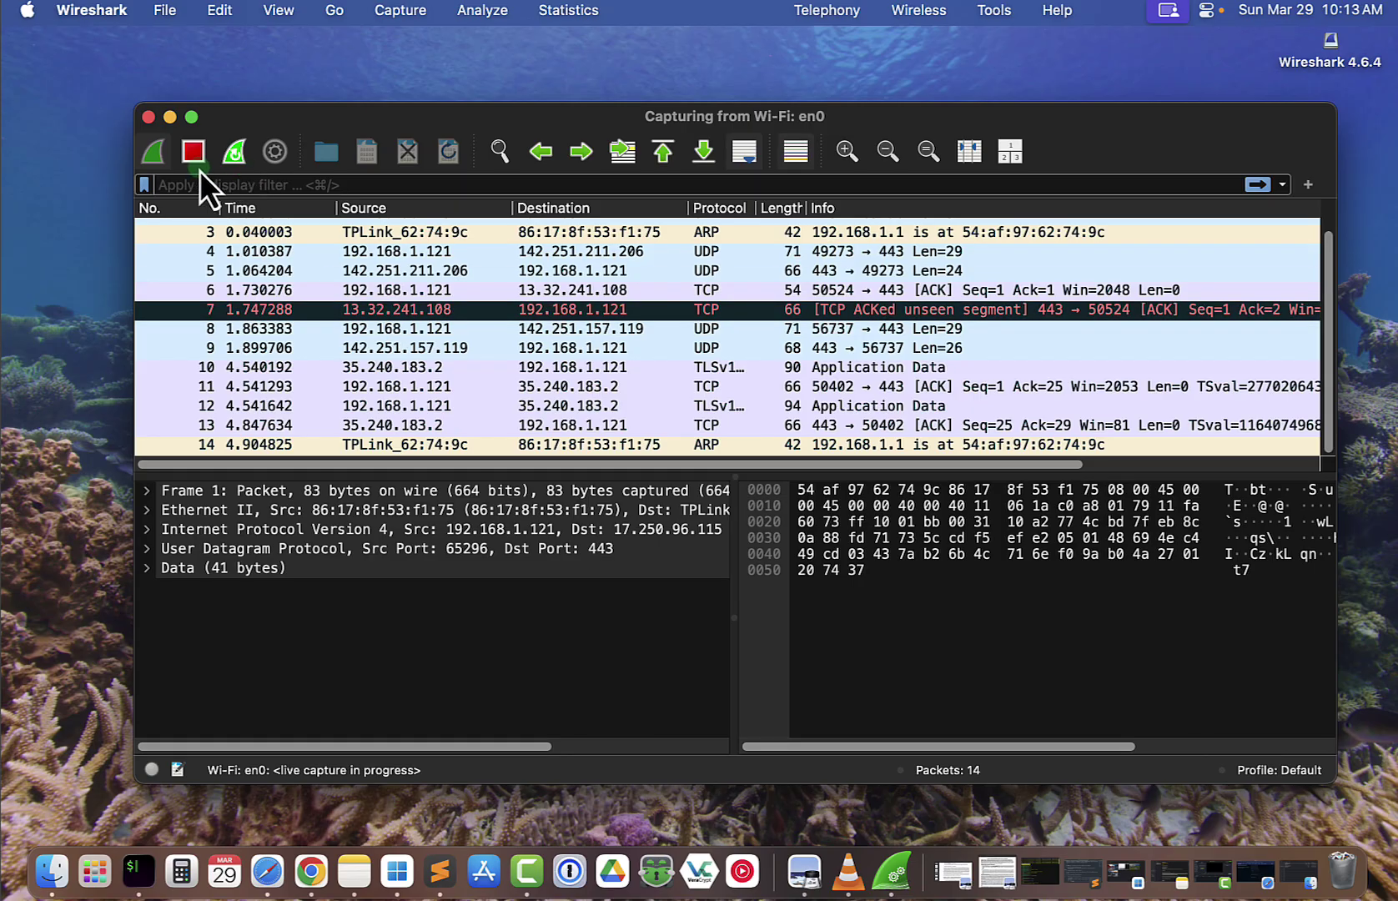
left_click(191, 155)
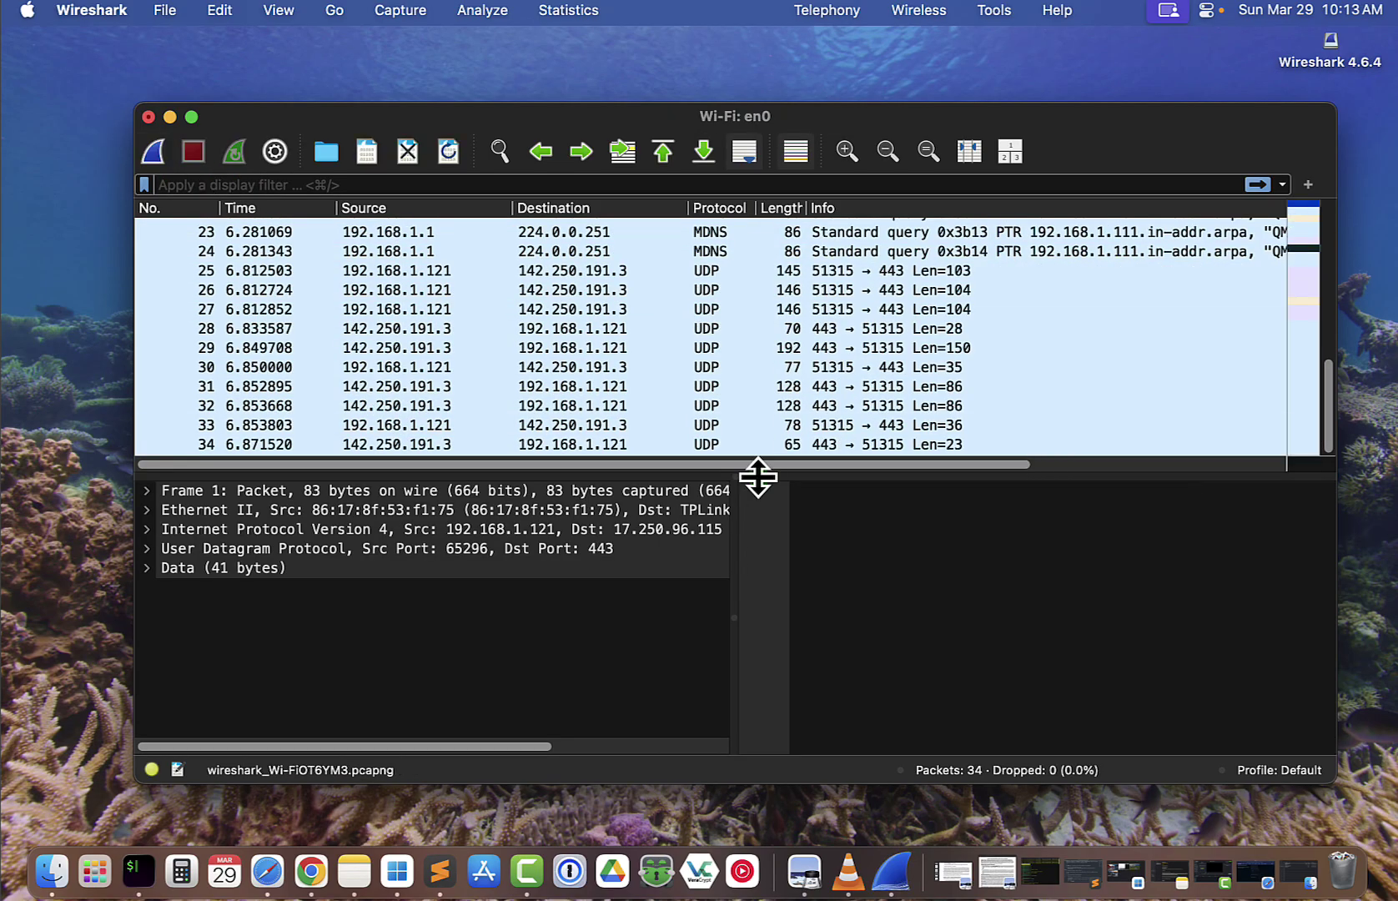
Step: Reposition the capture window and examine the source and destination addresses of the captured packets
left_click_drag(1053, 135, 1014, 115)
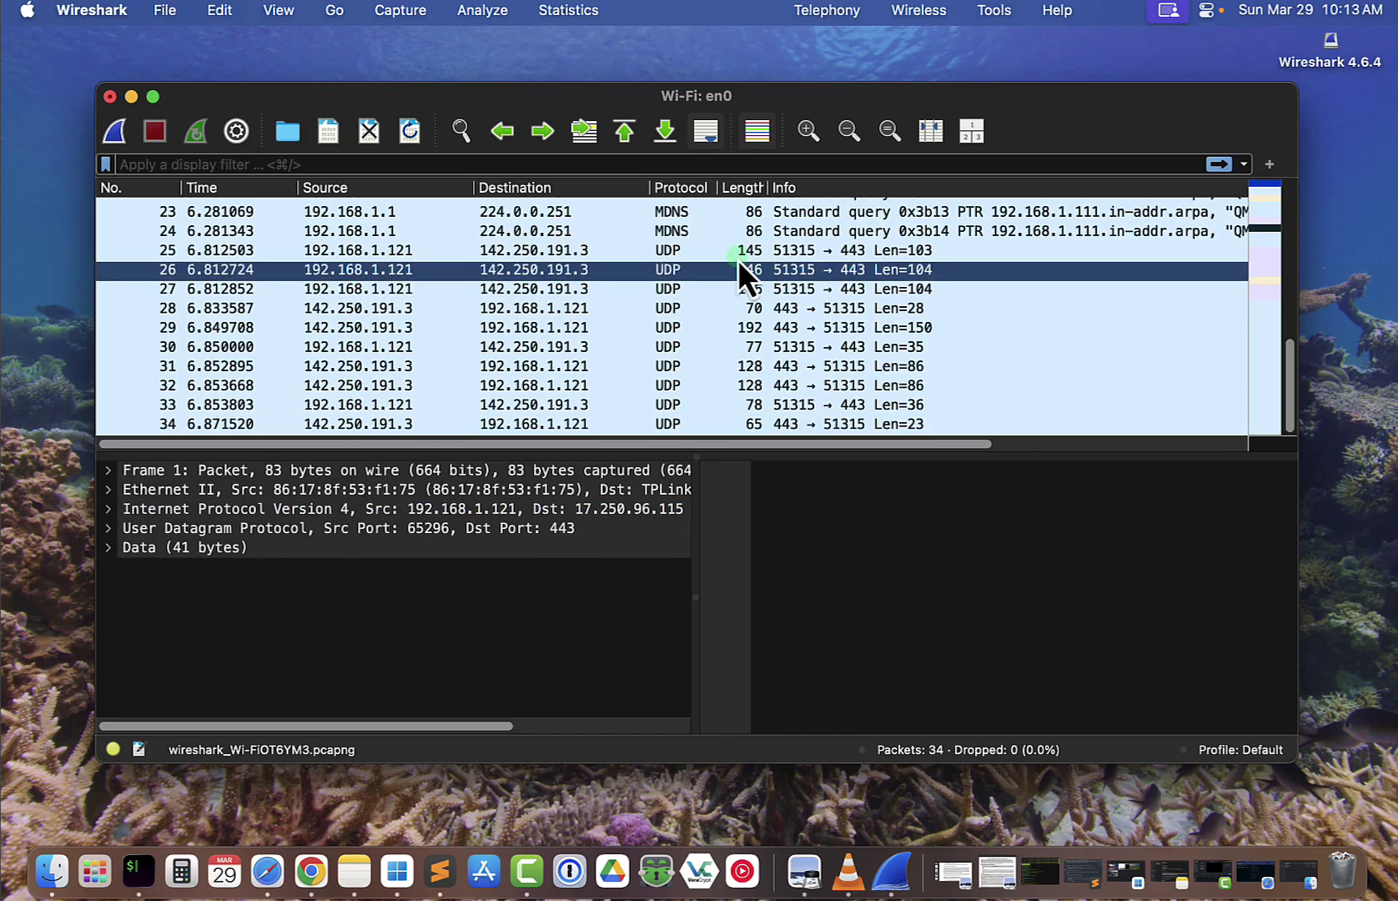
left_click(598, 215)
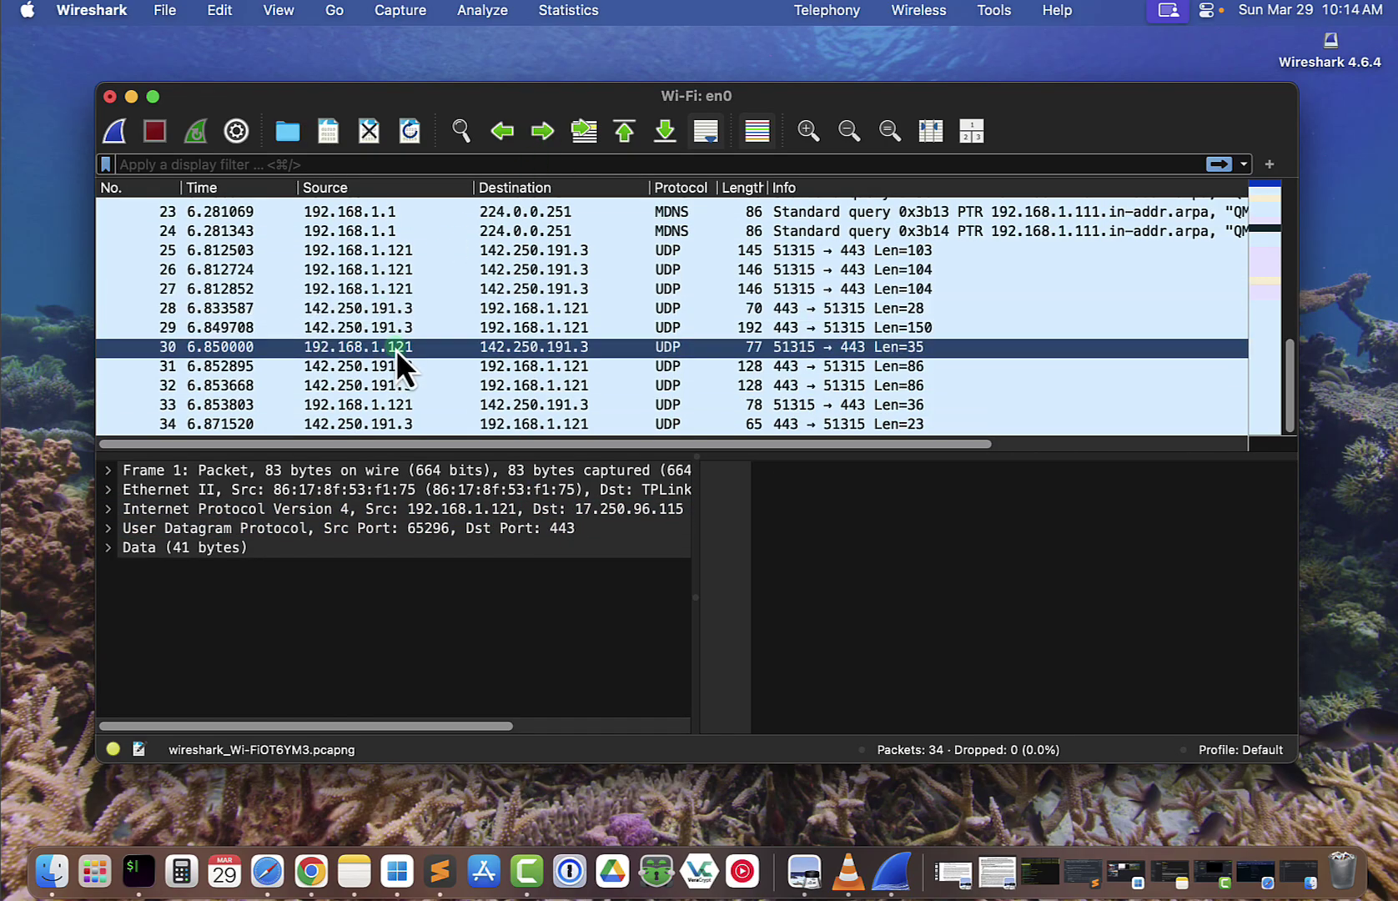
left_click(344, 250)
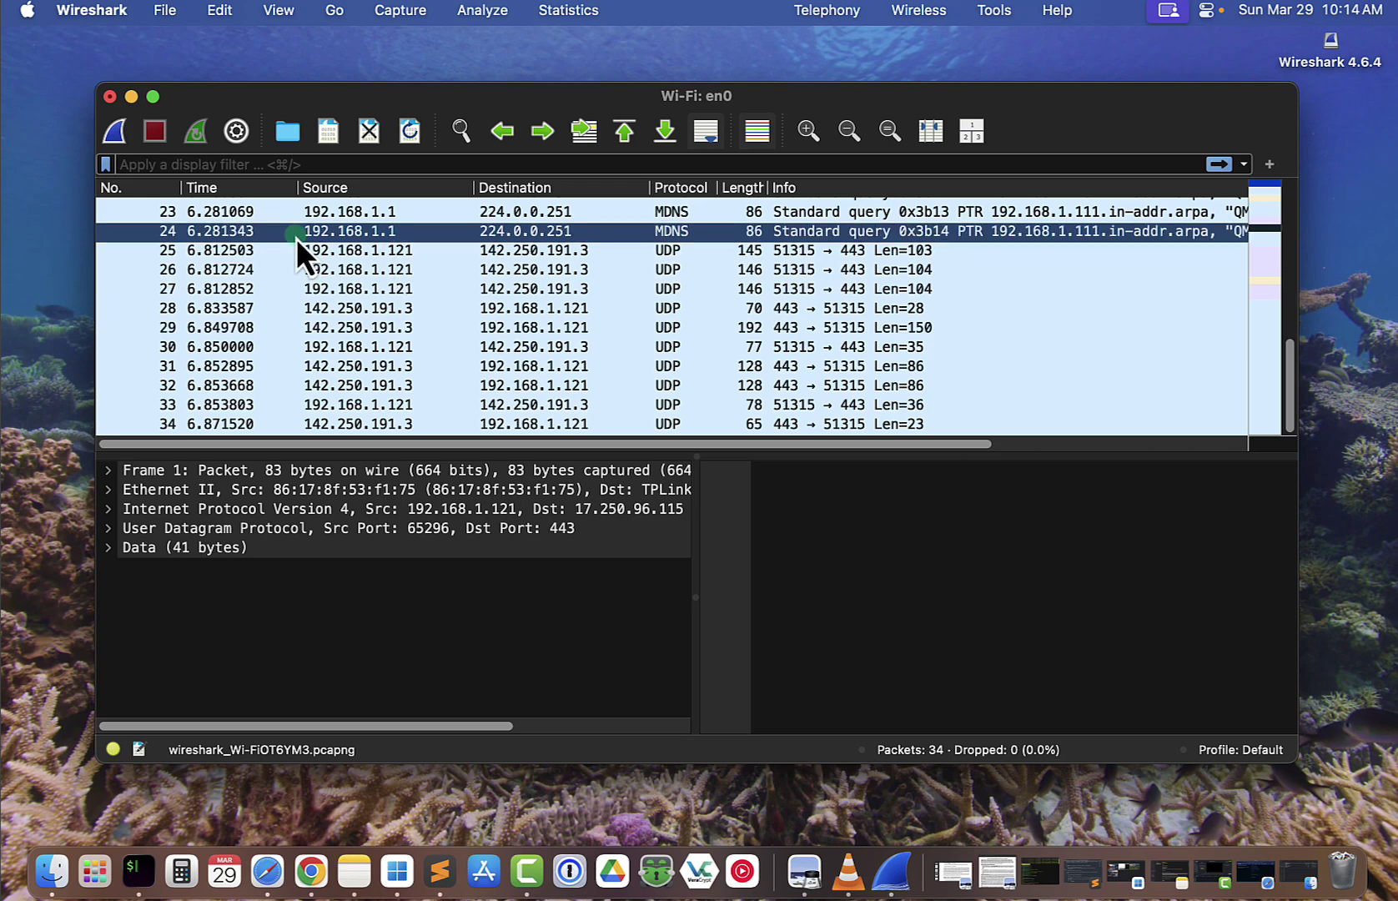
left_click(229, 163)
type("ip.a")
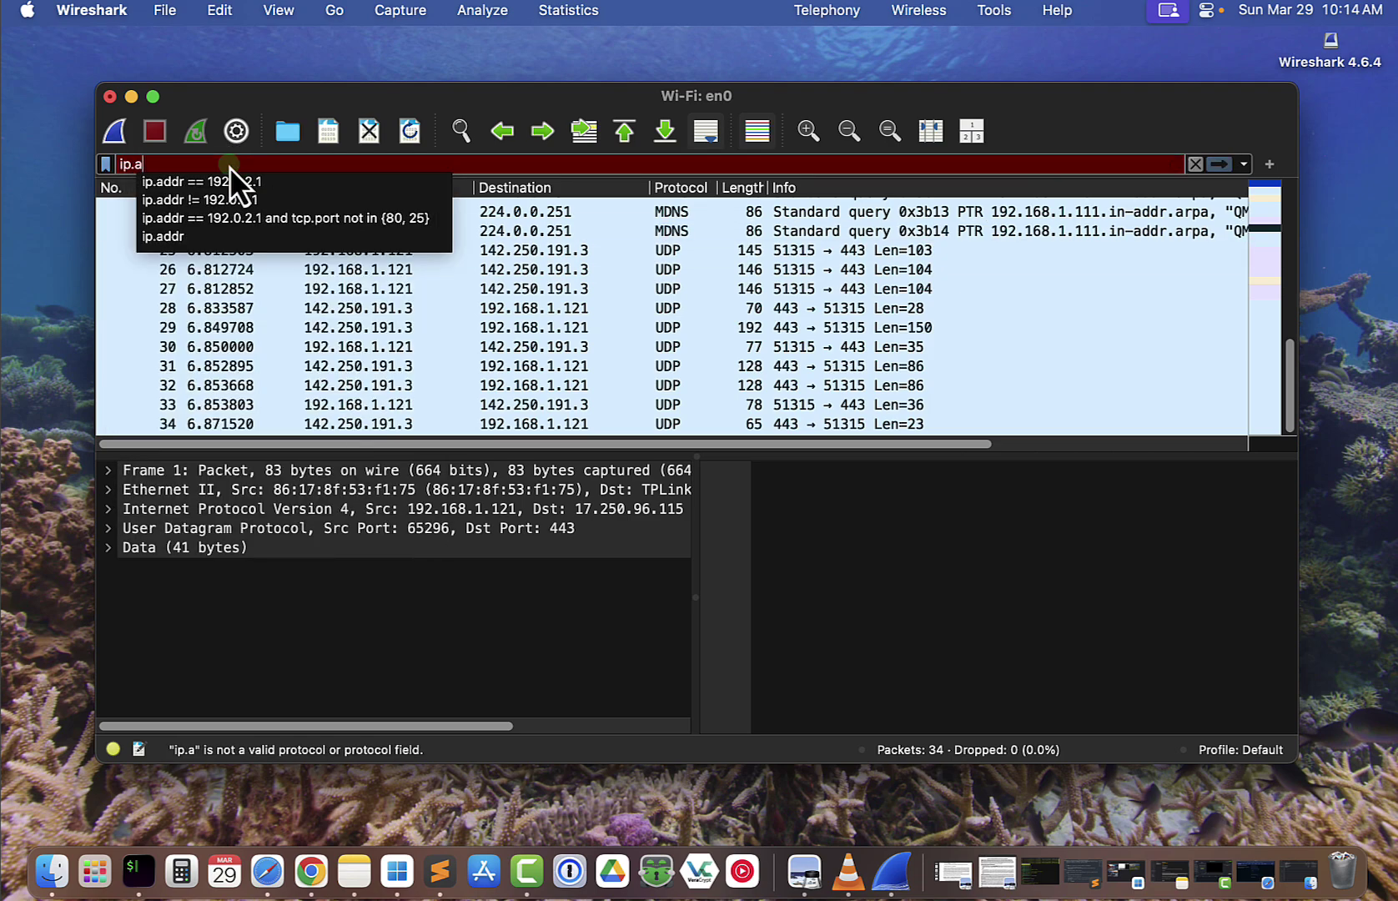
type("dd")
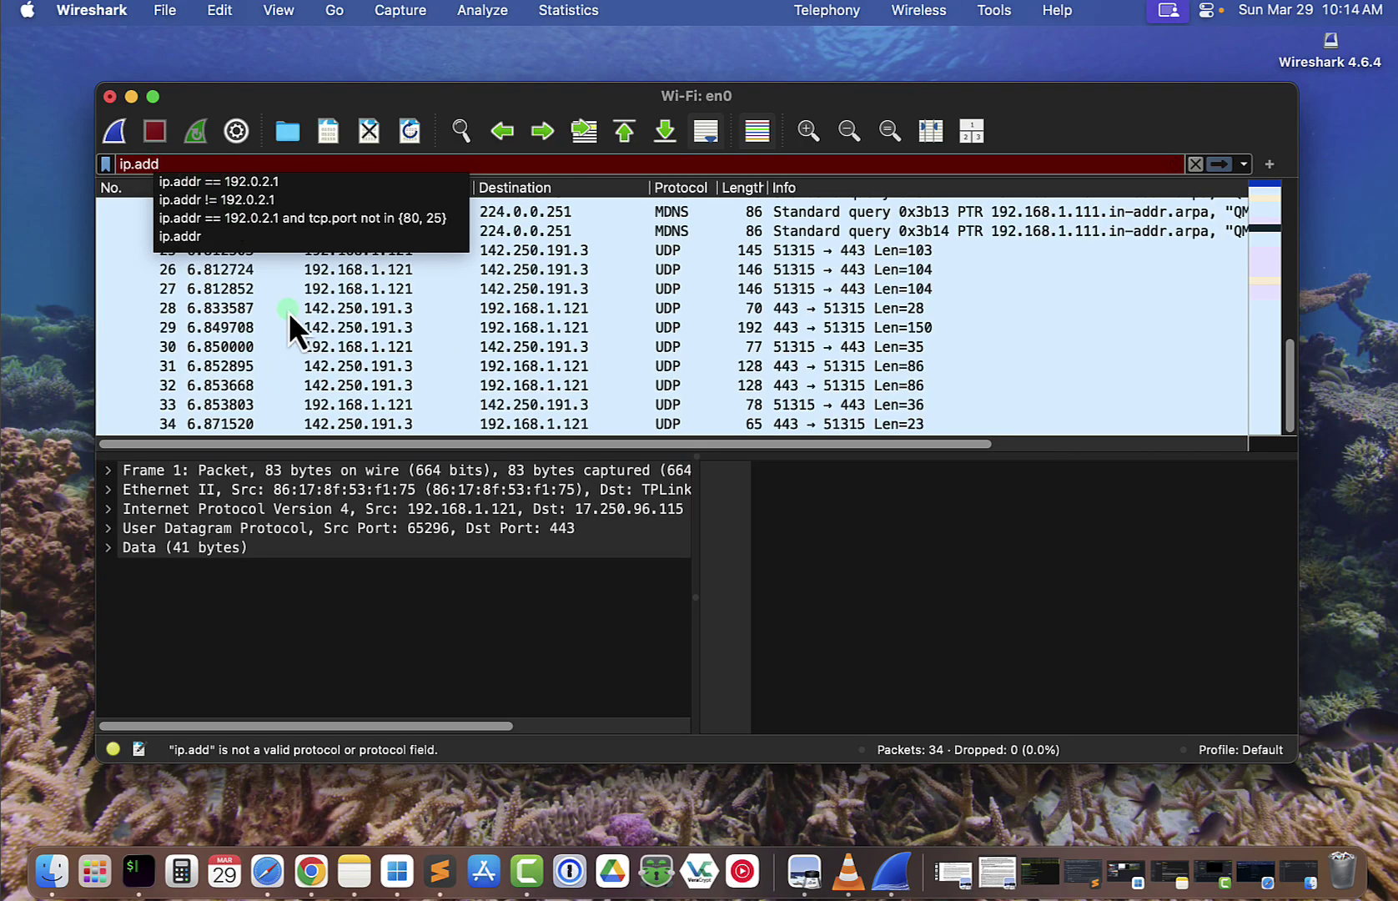
Step: Prepare the display filter ip.src == 192.168.1.121 from the source address of packet 27, without applying it
left_click(324, 297)
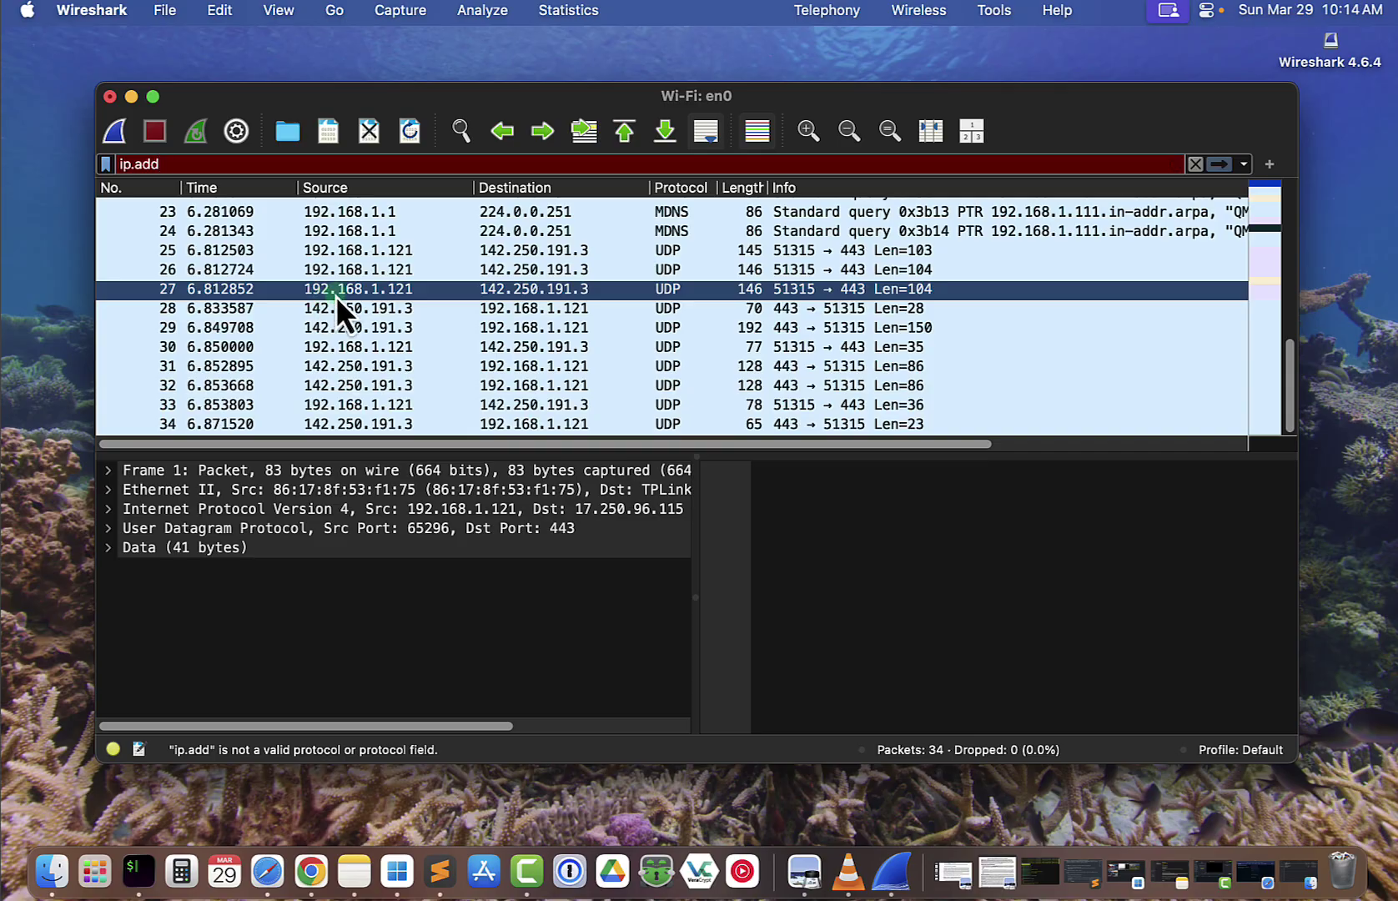
right_click(399, 292)
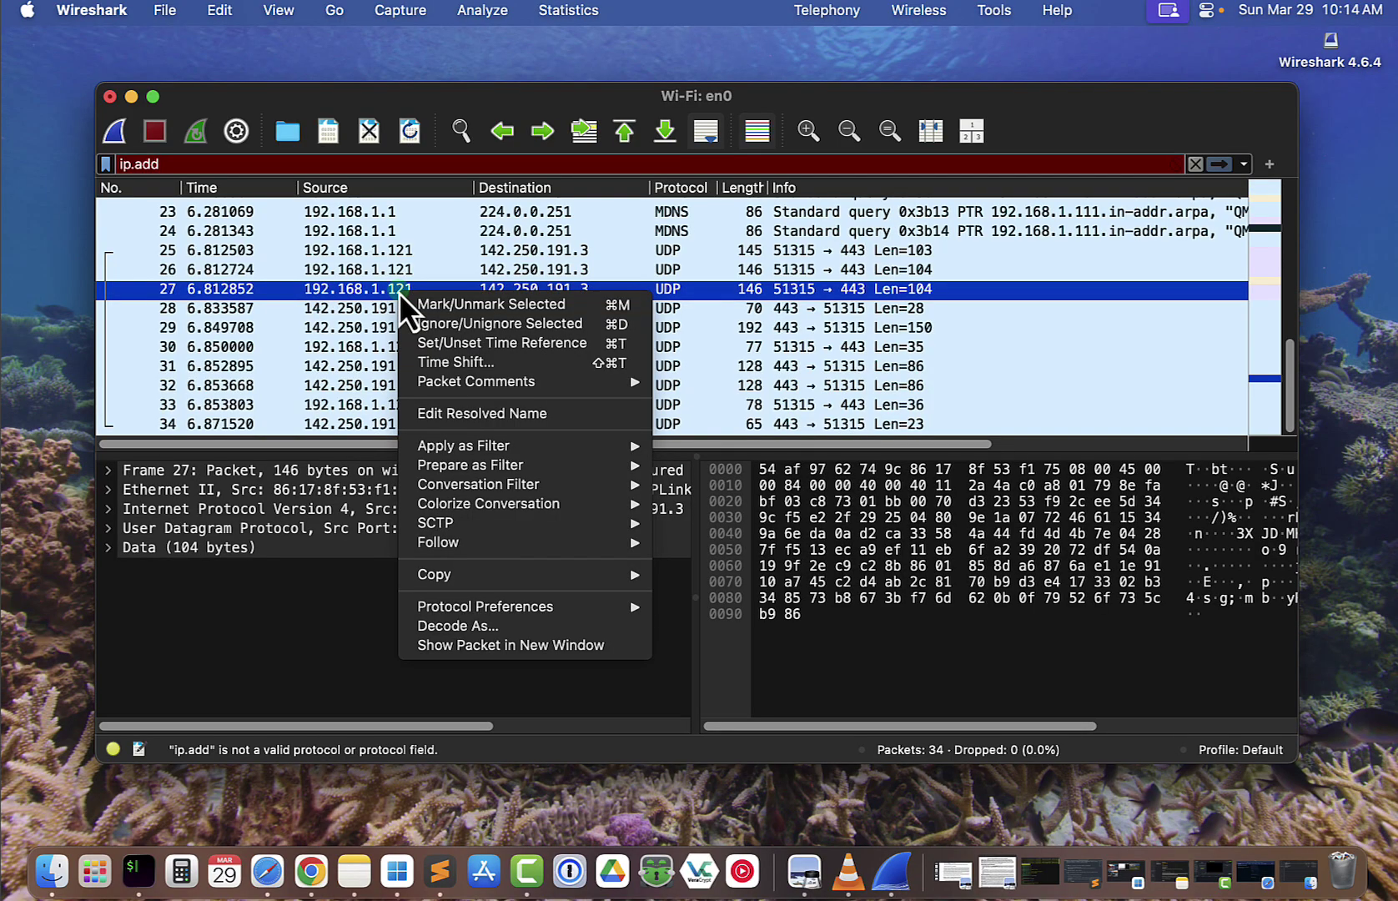
mouse_move(474, 450)
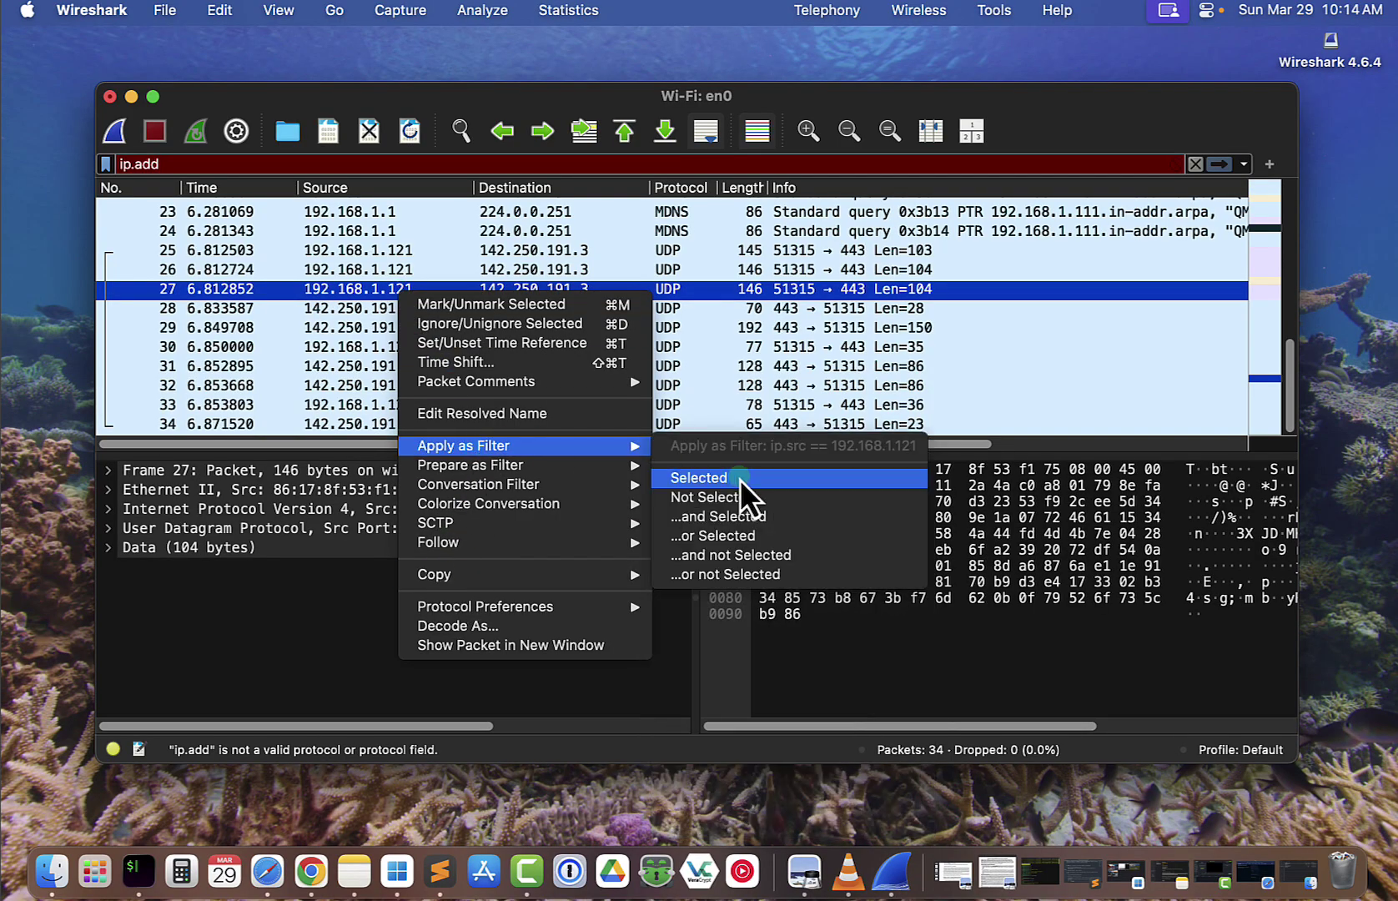
mouse_move(640, 469)
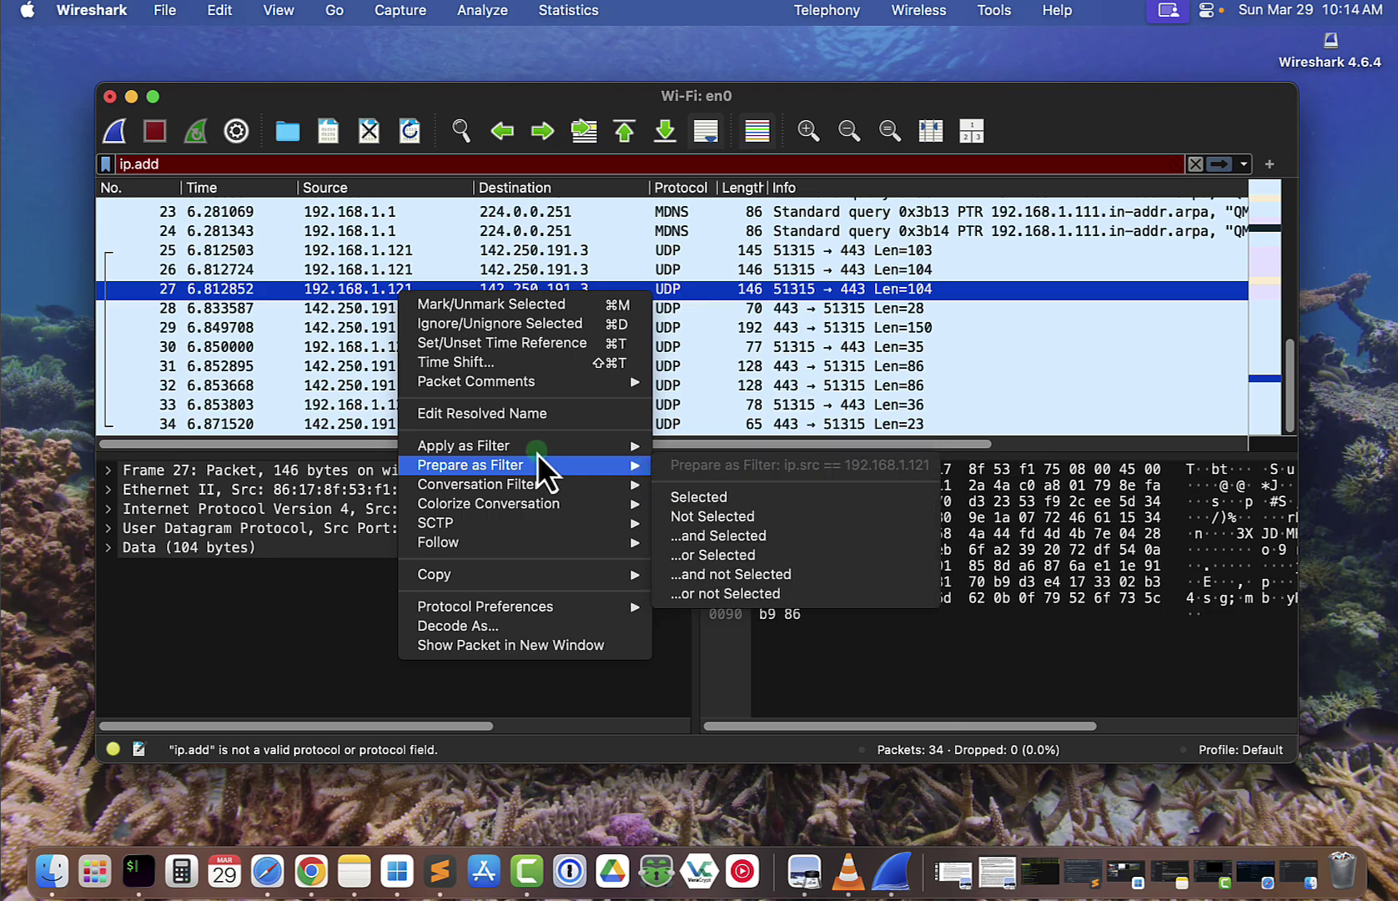
left_click(705, 498)
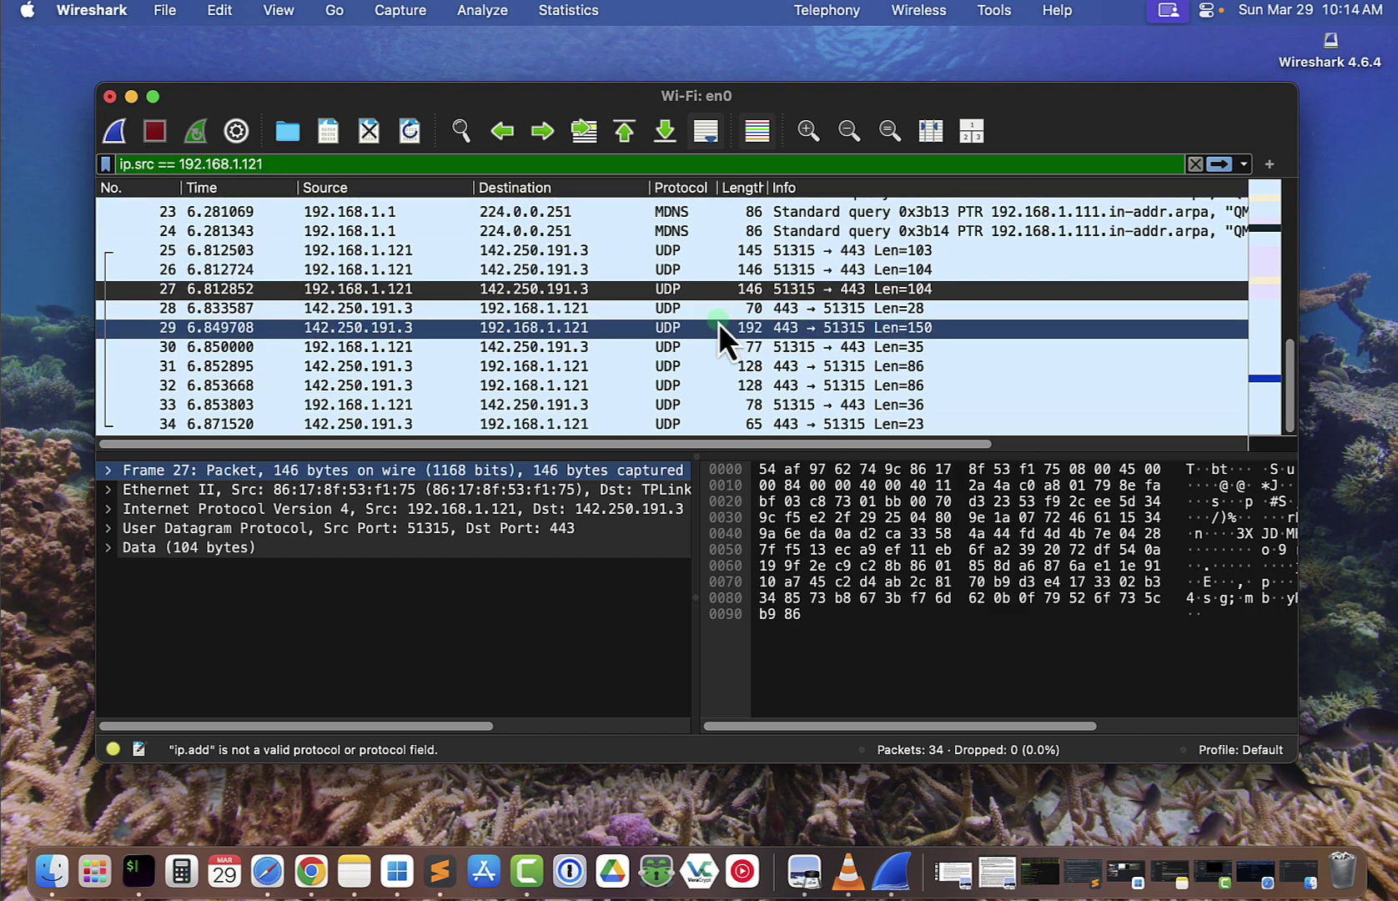
Step: Apply the prepared ip.src == 192.168.1.121 display filter and expand the Data and User Datagram Protocol details of packet 27
left_click(1217, 169)
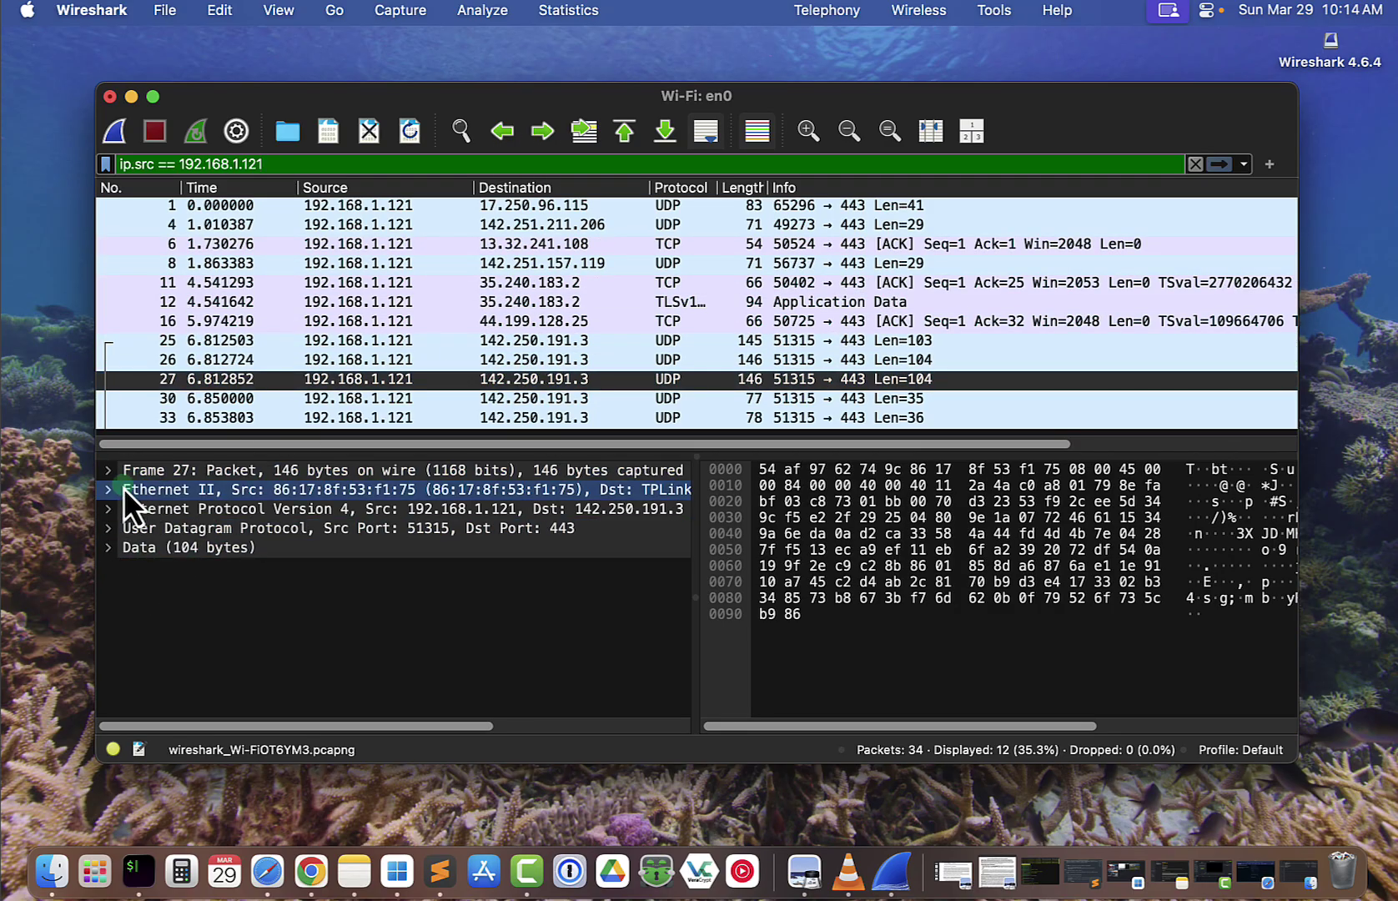
left_click(109, 548)
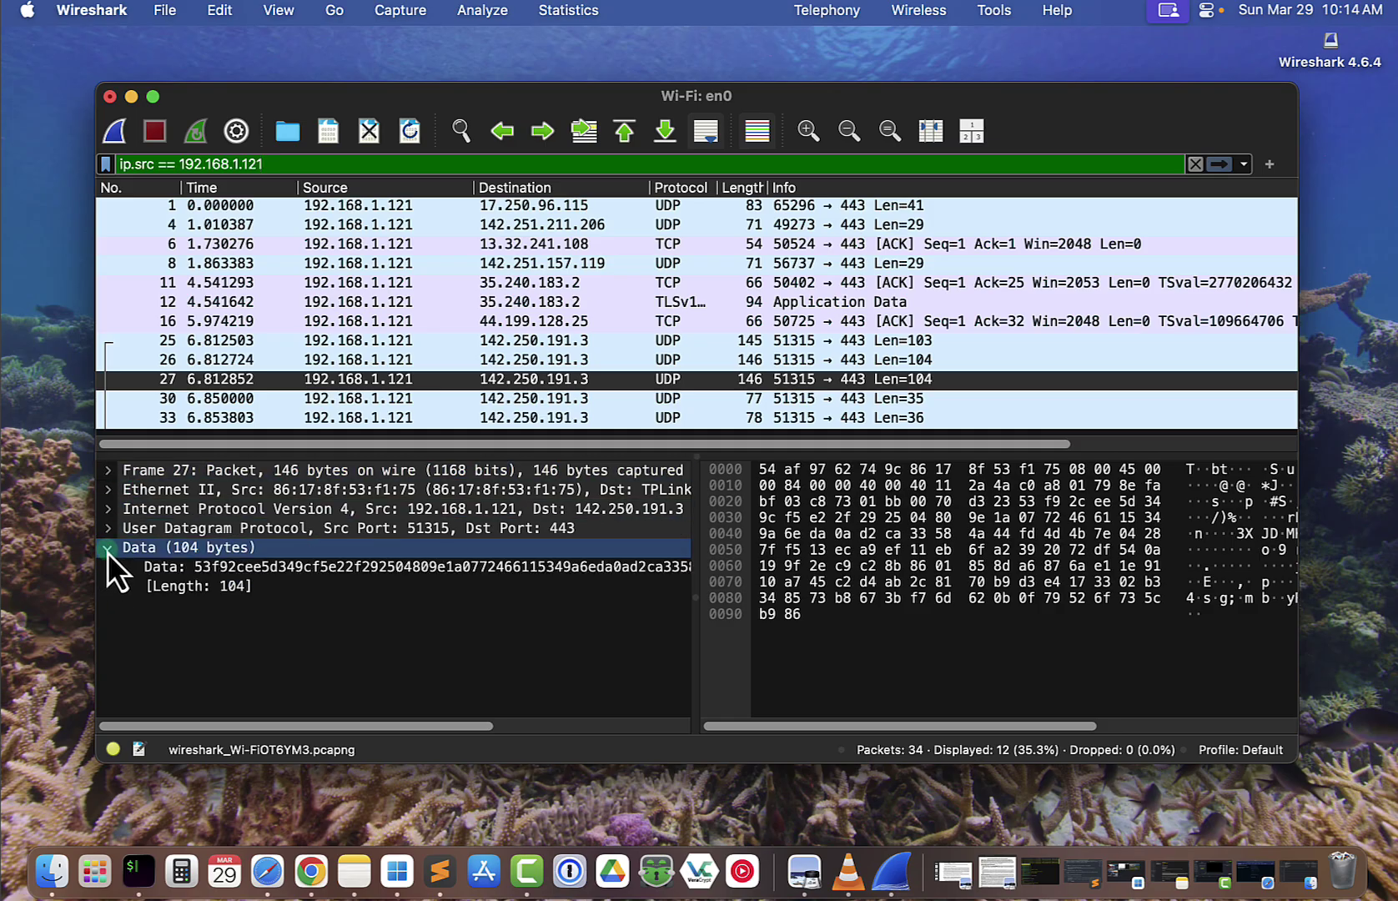
left_click(108, 529)
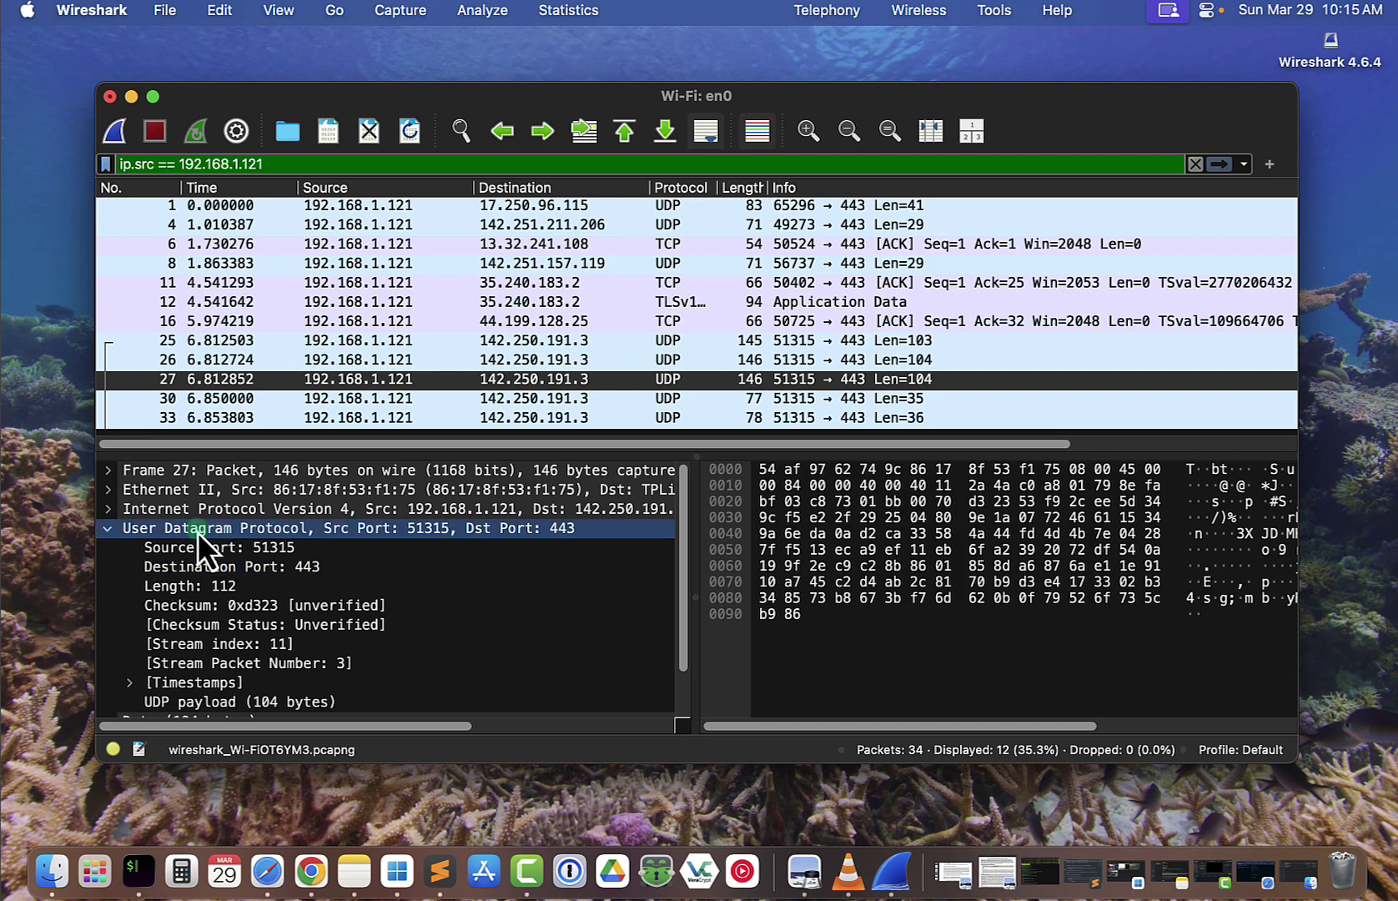
Step: Expand packet 27's Internet Protocol Version 4 details and examine the header fields through the source and destination addresses
left_click(106, 512)
left_click(374, 546)
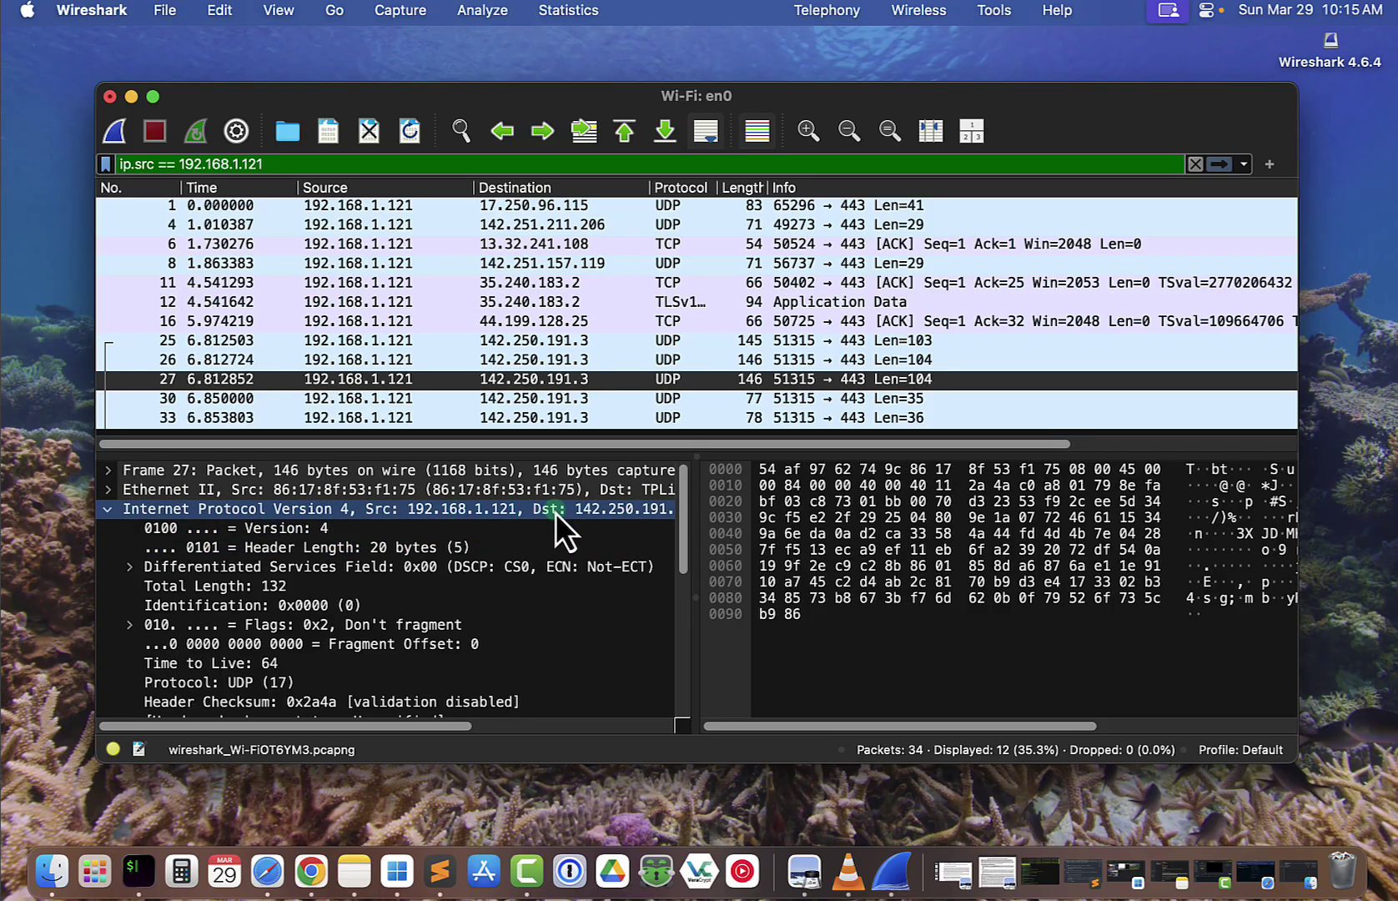
scroll(584, 543, "down", 3)
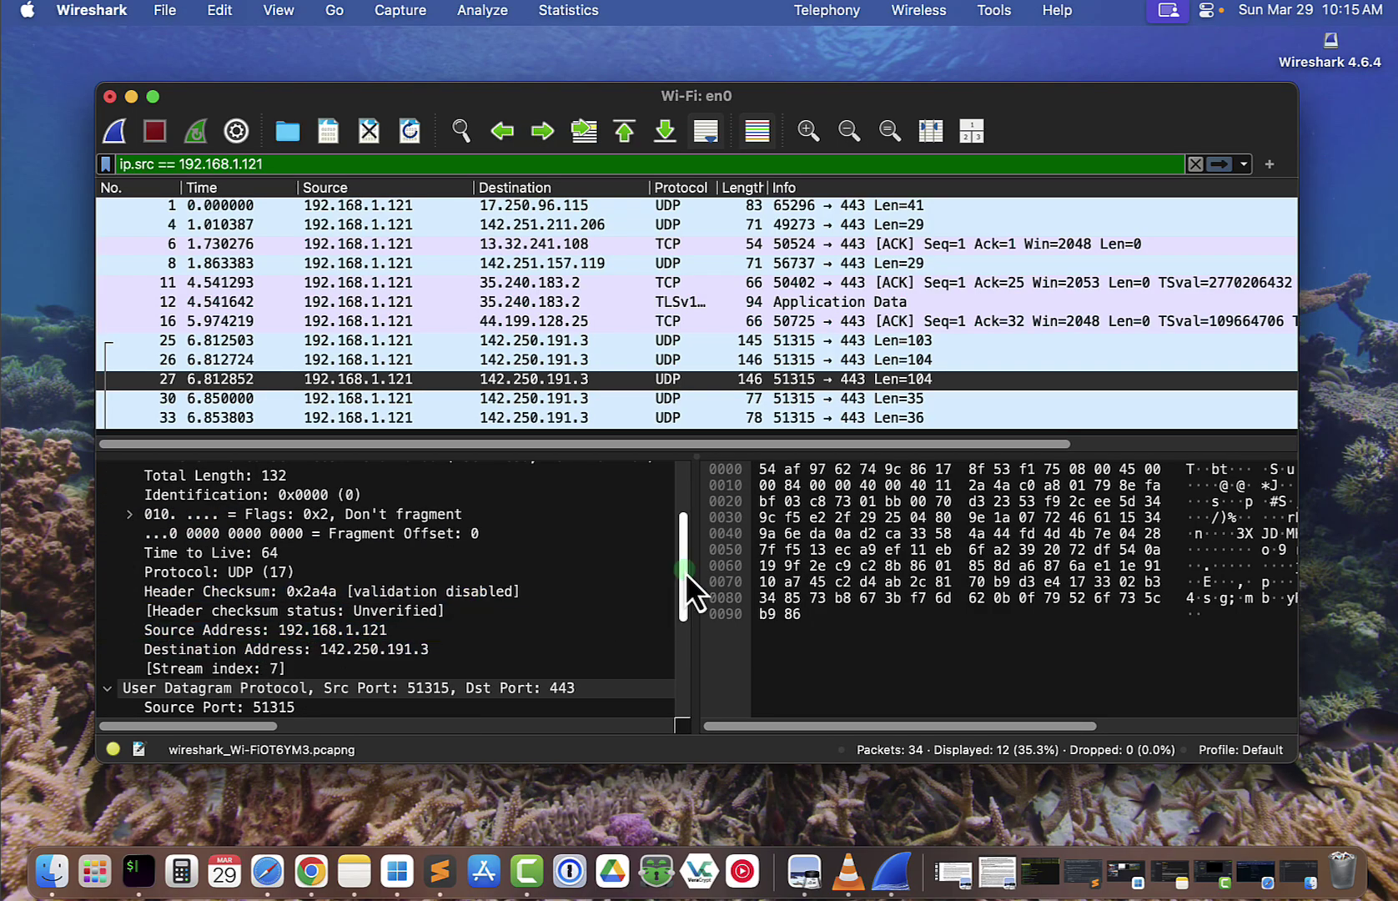
Step: Expand the Ethernet II and Frame details of packet 27 and examine its MAC addresses and timing fields
left_click_drag(685, 572, 682, 501)
left_click(108, 490)
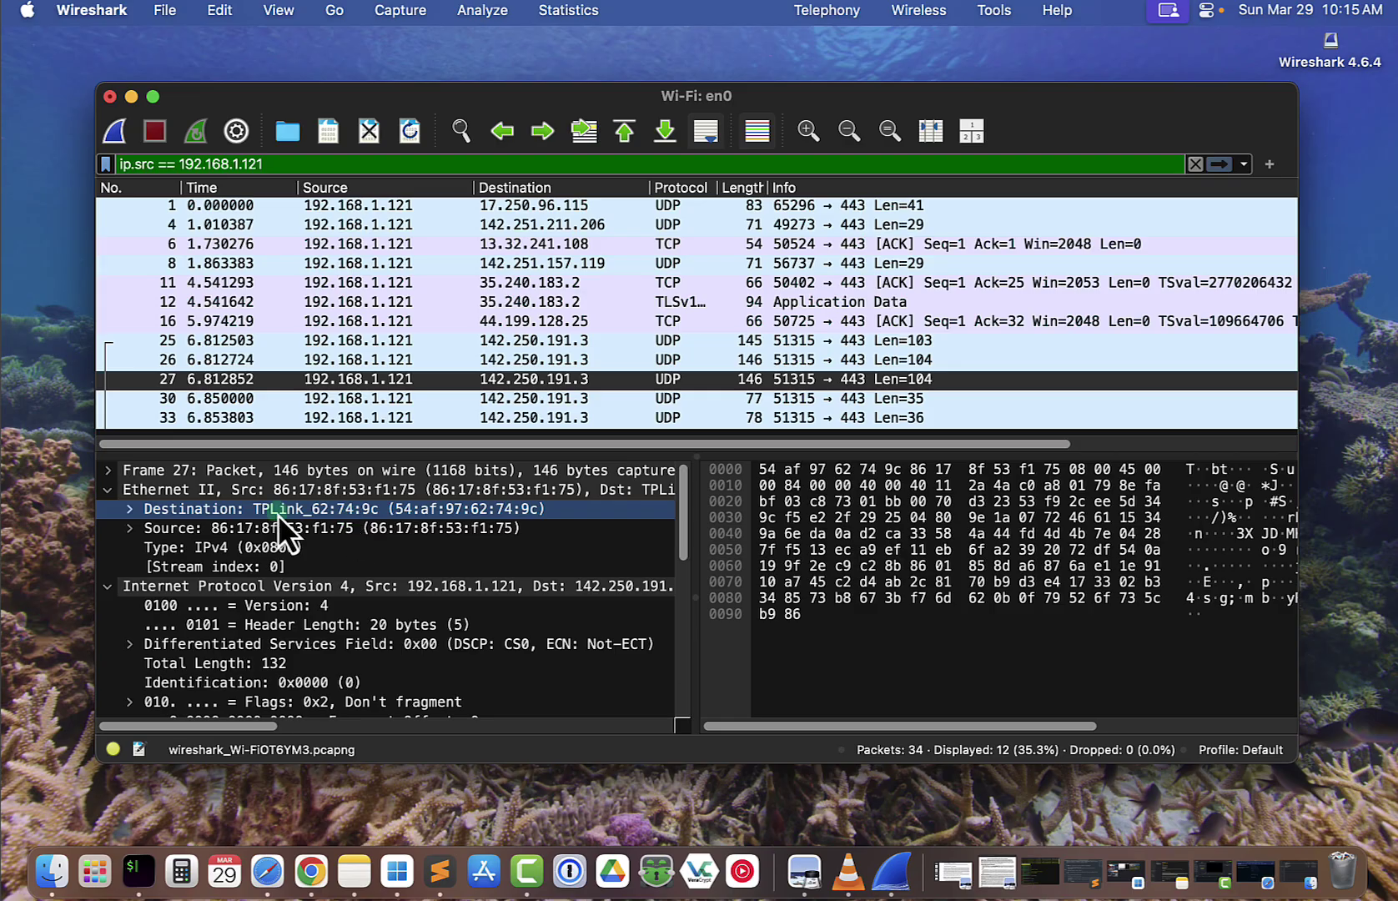
left_click(108, 472)
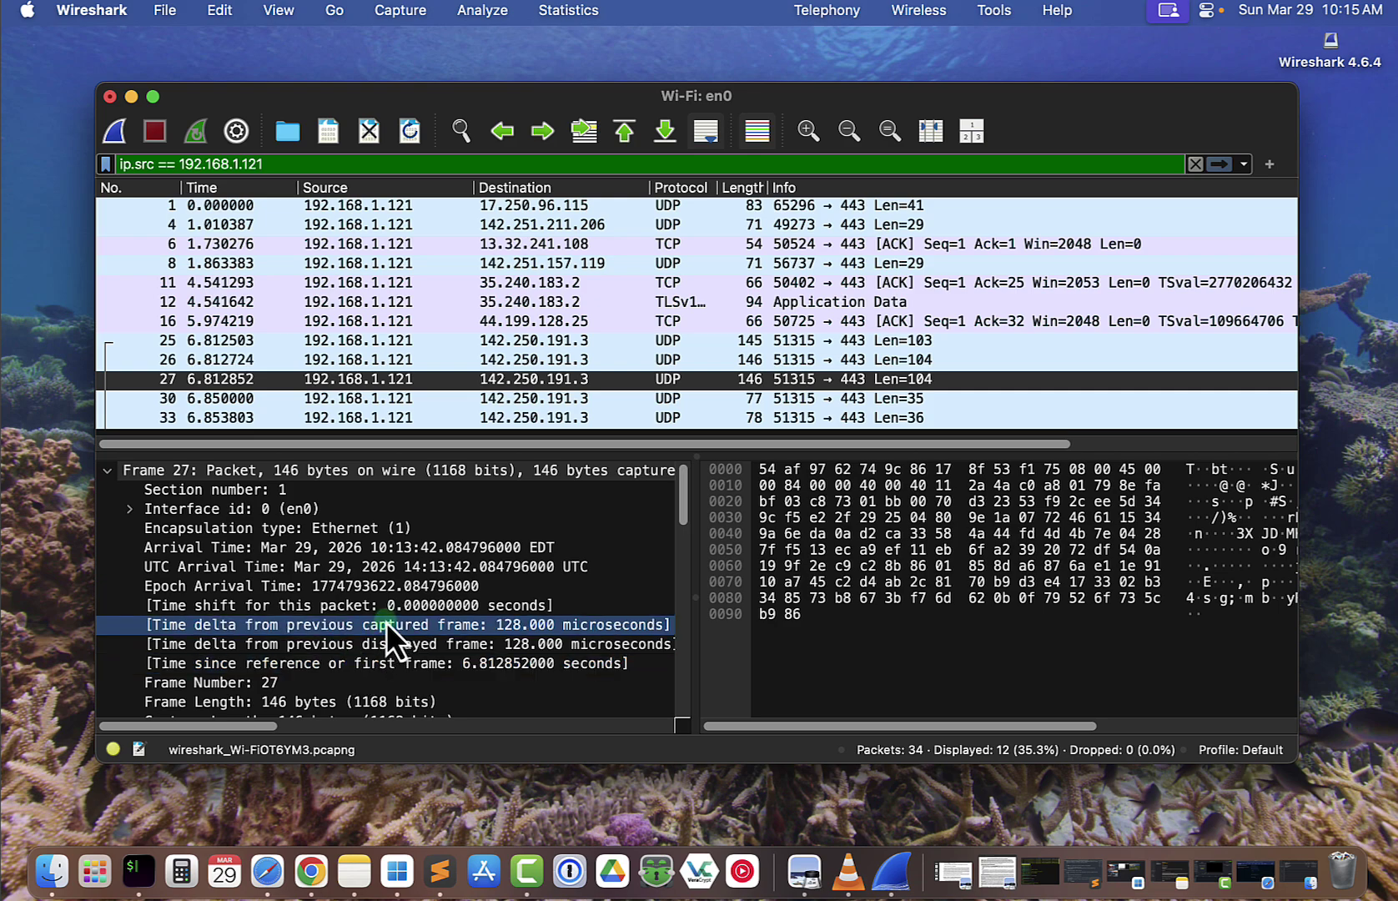
left_click(464, 608)
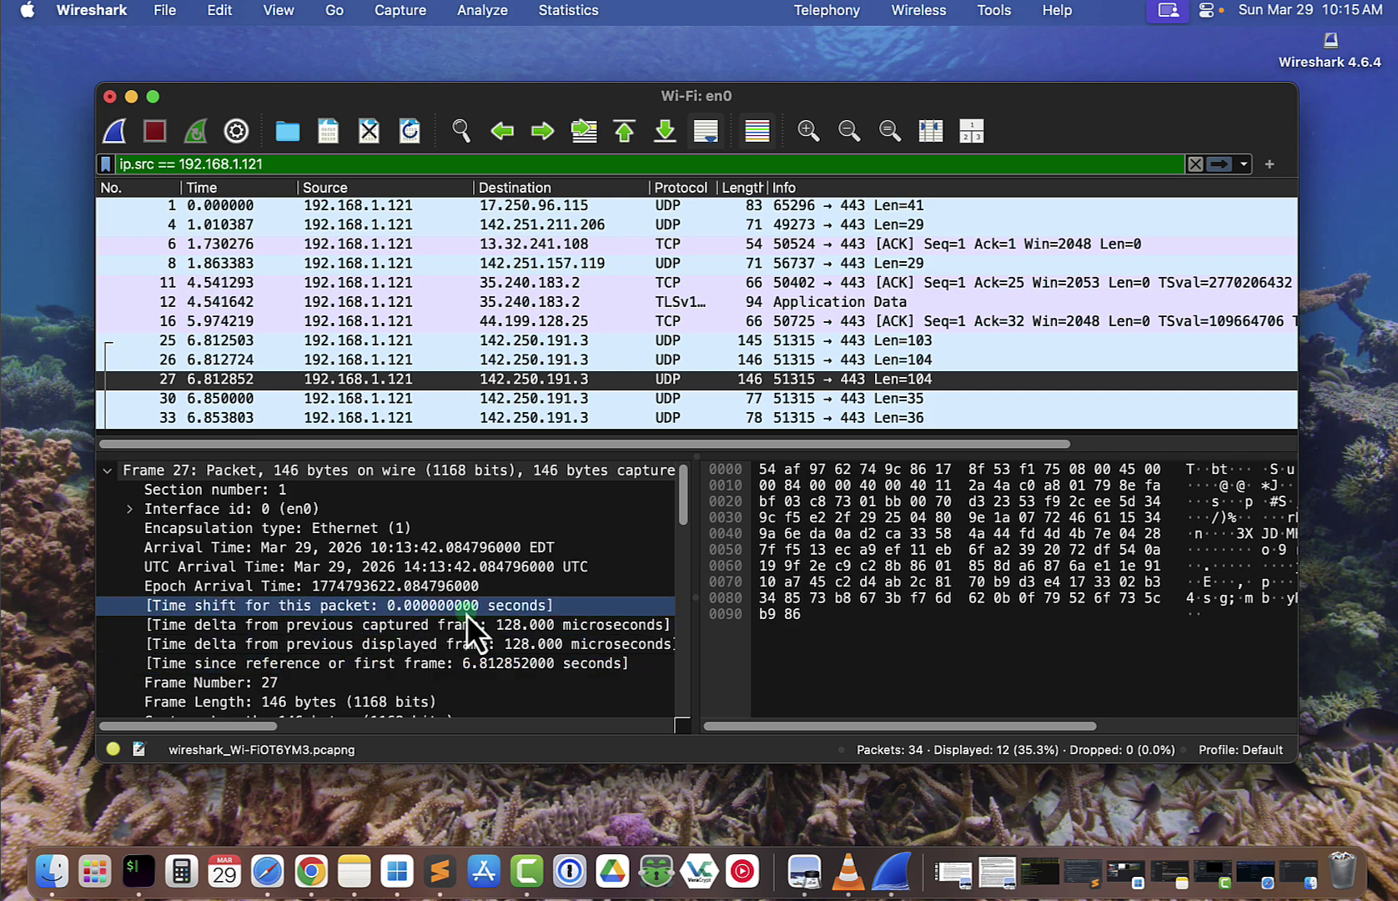